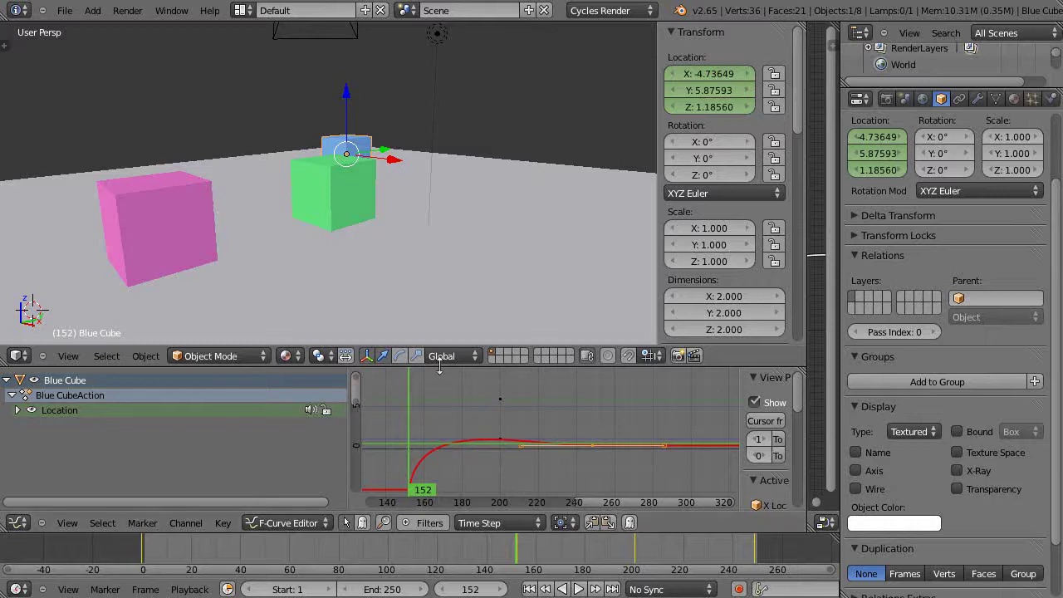
- Enlarge and orbit the 3D view, then select the green cube instead of the blue one
left_click_drag(439, 368, 440, 391)
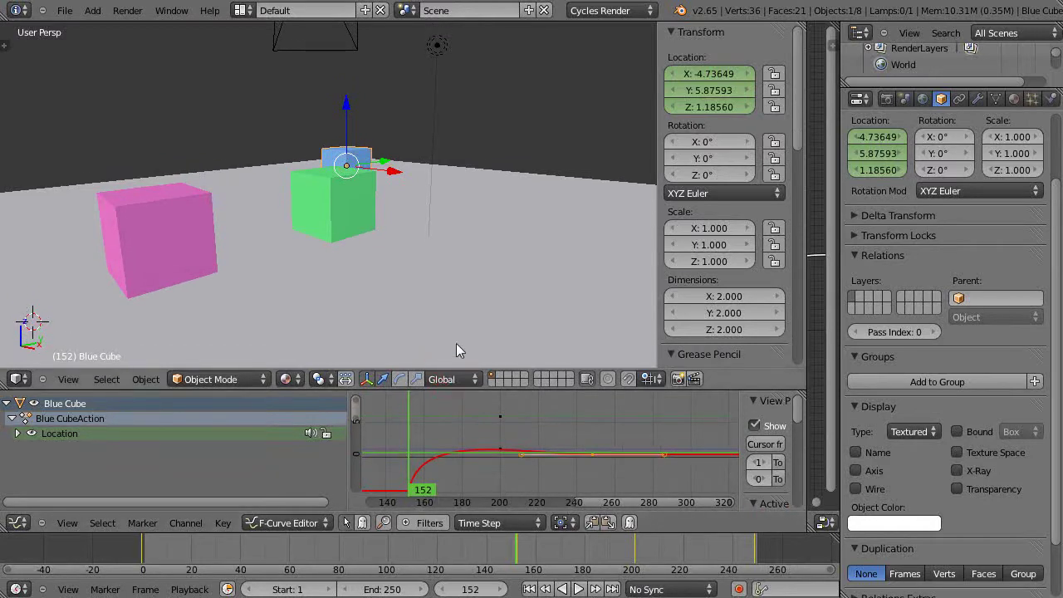
middle_click_drag(446, 323, 432, 322)
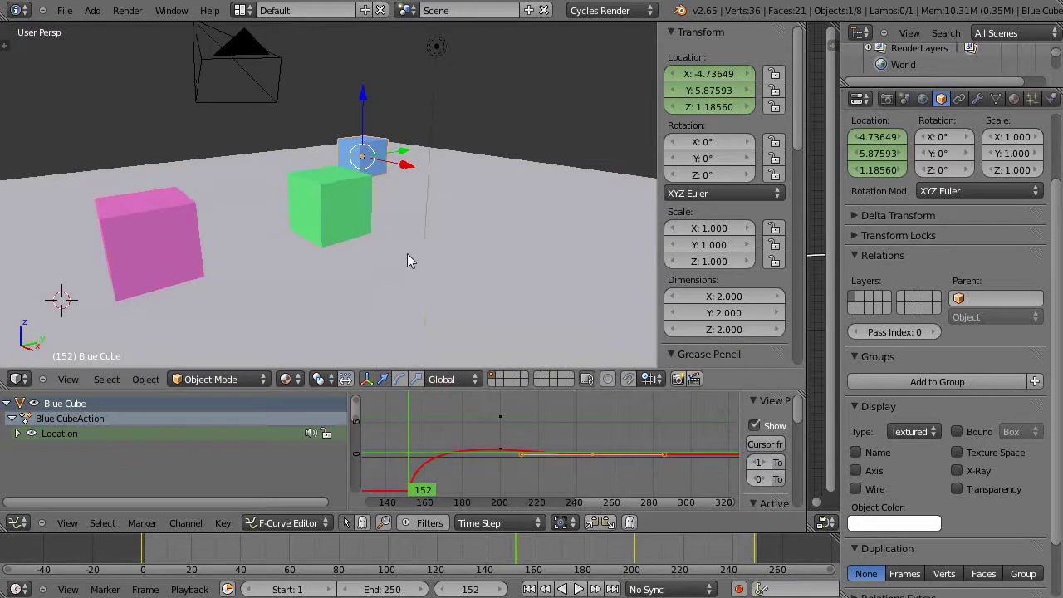
mouse_move(407, 253)
middle_mouse_down()
mouse_move(433, 293)
mouse_move(386, 290)
middle_mouse_up()
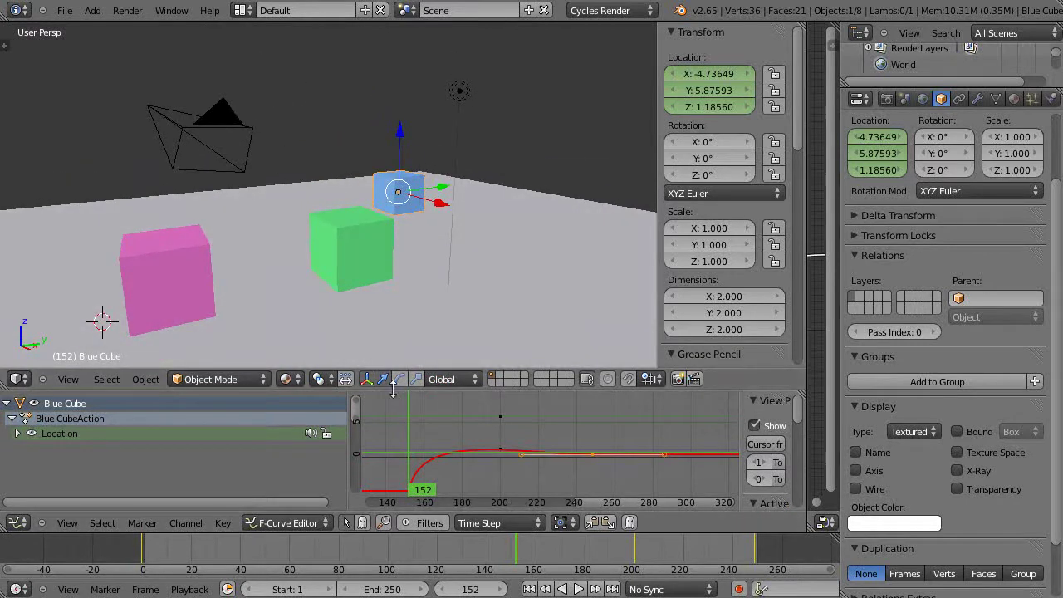
left_click_drag(399, 390, 399, 436)
right_click(368, 296)
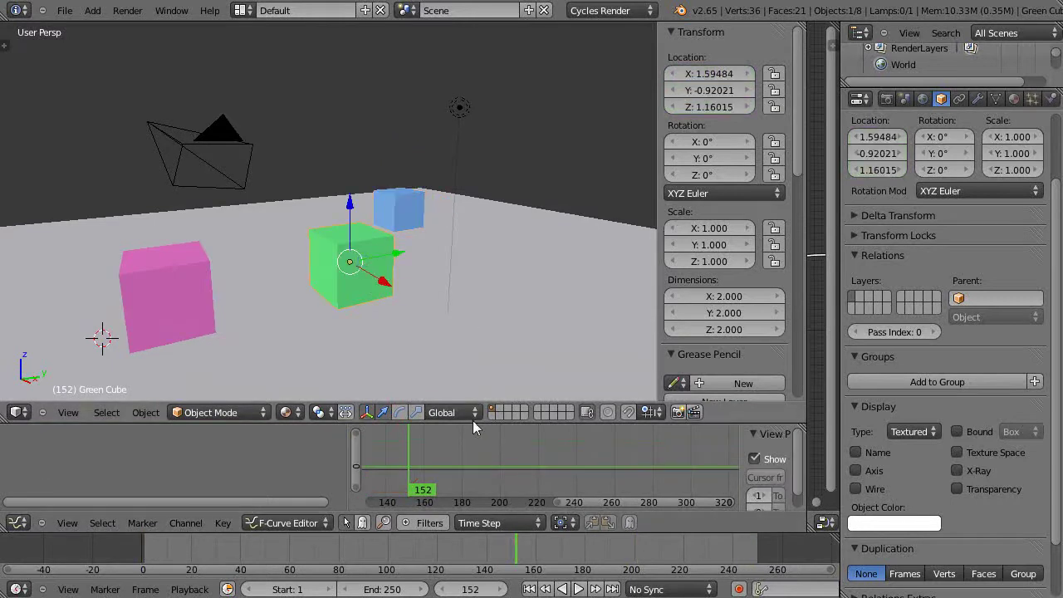
- Zoom out the Graph Editor and make its area taller for the animation curves
left_click_drag(472, 421, 472, 388)
scroll(450, 315, "down", 2)
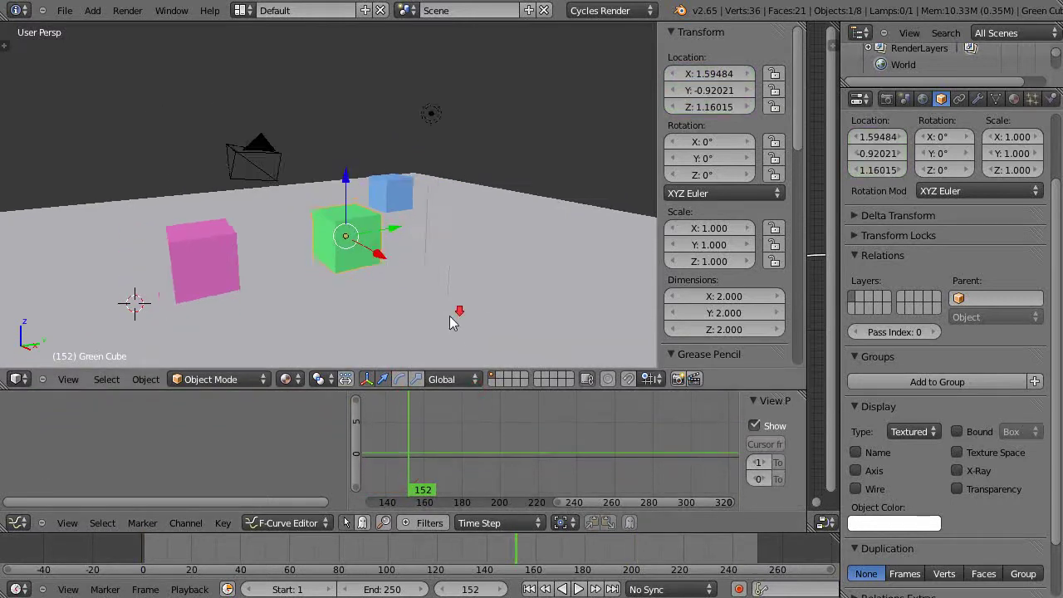
scroll(449, 316, "down", 1)
scroll(450, 318, "up", 2)
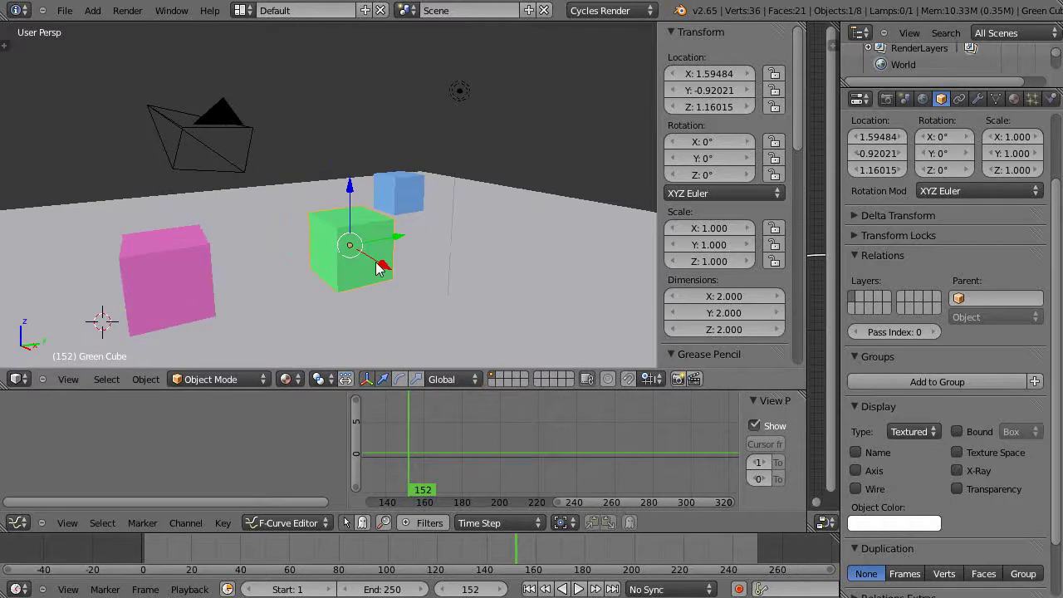
scroll(565, 458, "down", 2)
scroll(564, 459, "down", 2)
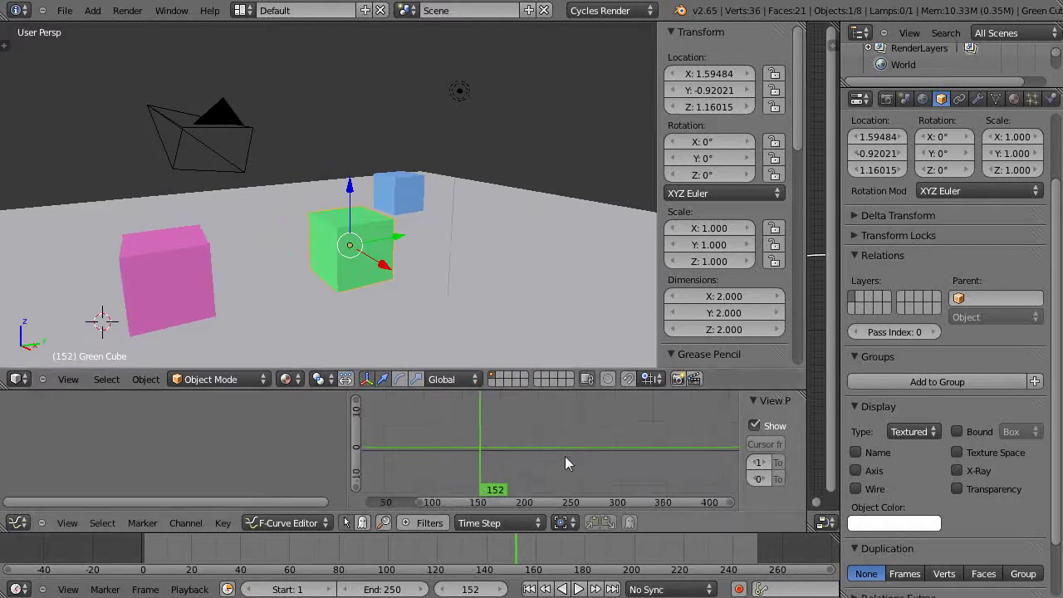
scroll(565, 456, "down", 2)
scroll(564, 456, "down", 1)
scroll(564, 456, "down", 1)
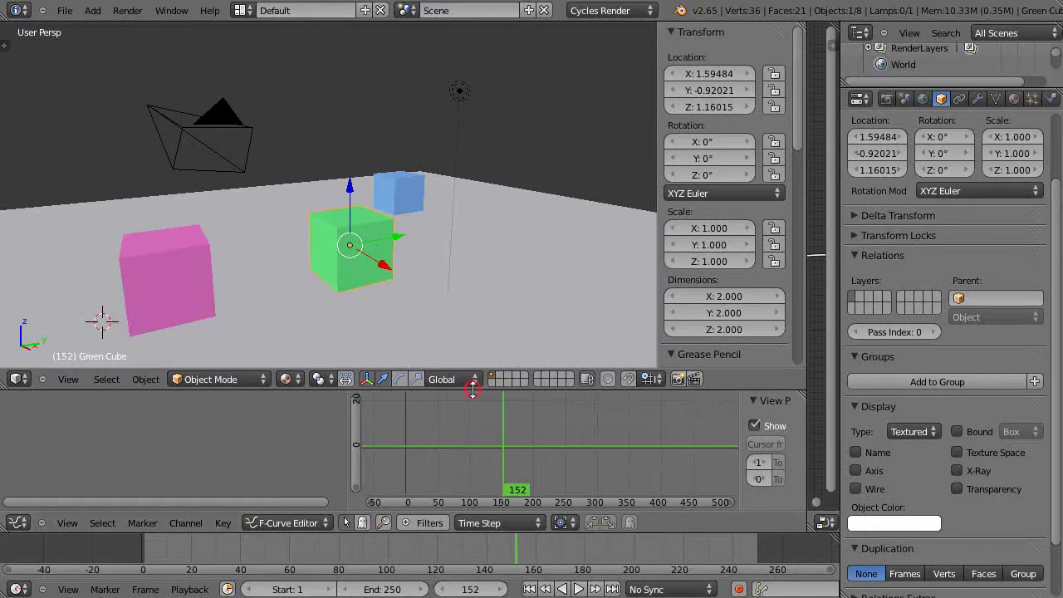
left_click_drag(469, 390, 472, 329)
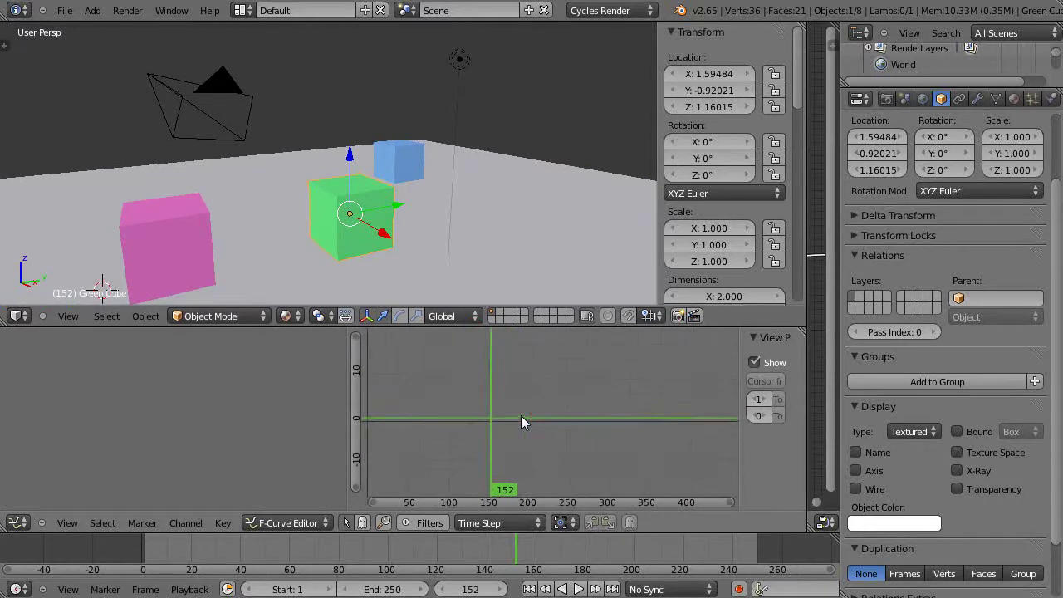
- Set the current frame to 1 and adjust the scene view slightly
left_click(406, 449)
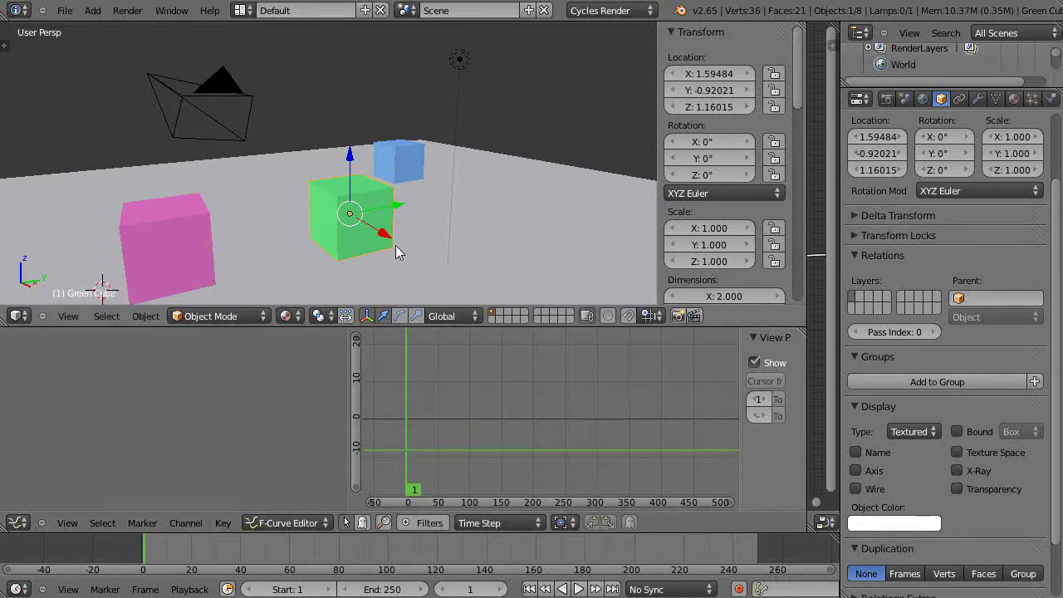
scroll(395, 245, "down", 2)
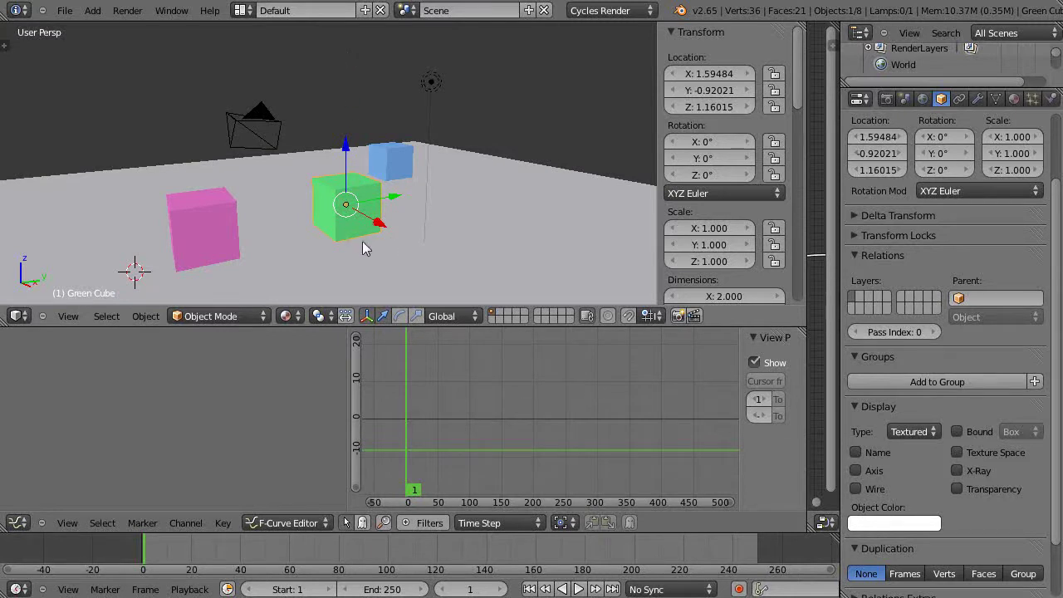
scroll(362, 242, "down", 2)
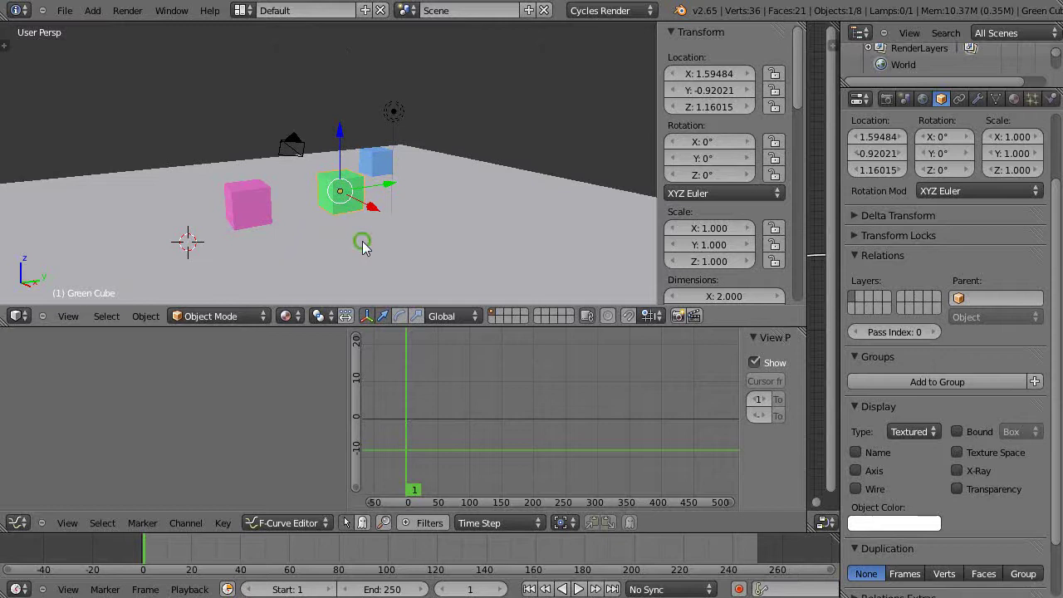
middle_click_drag(362, 248, 345, 247)
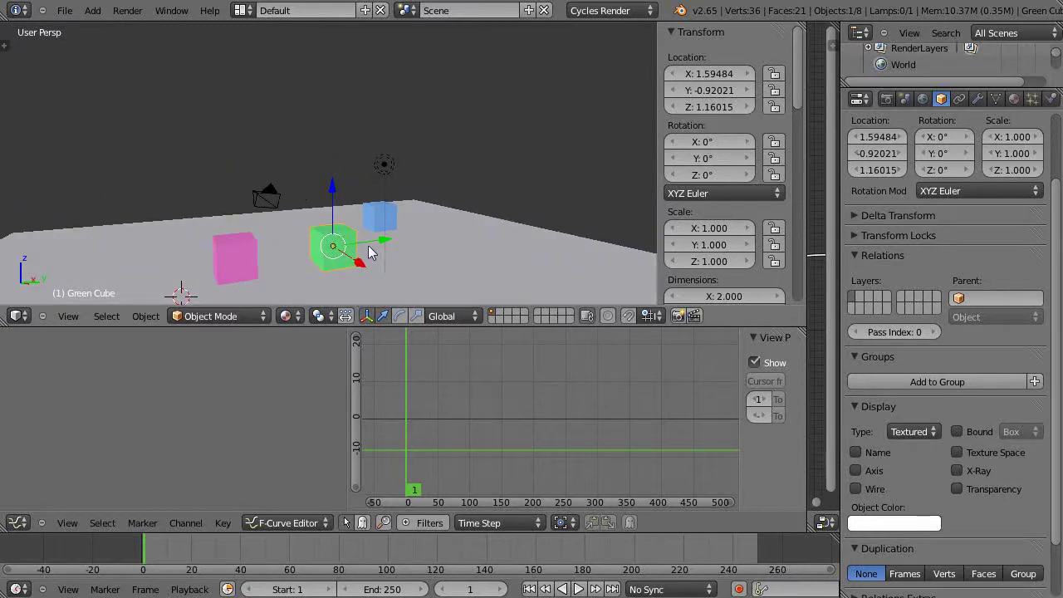
- Keyframe the green cube's location at frame 1 and expand the Location channel group
key("i")
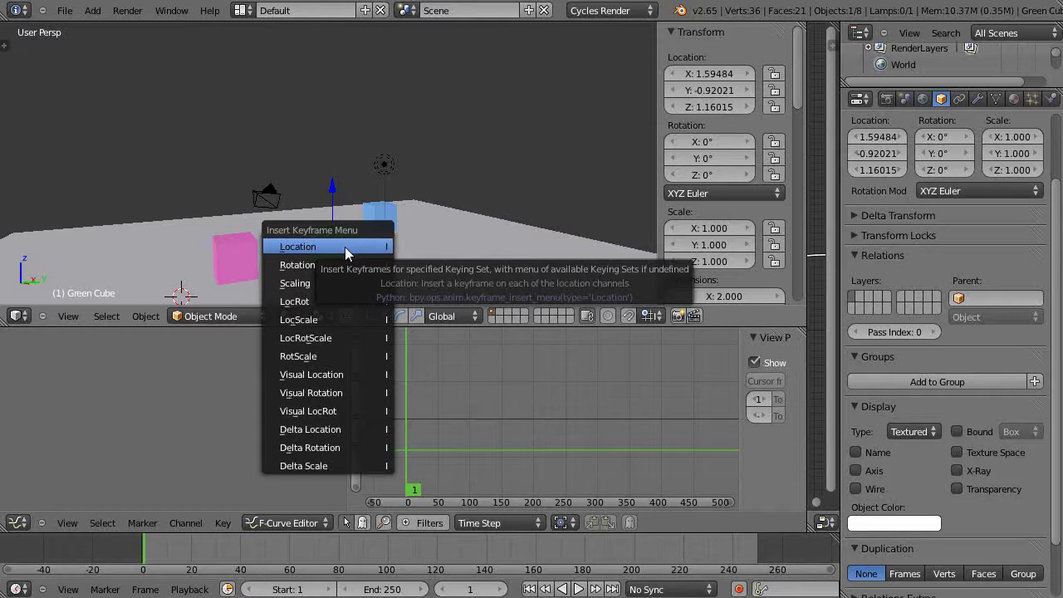
left_click(341, 247)
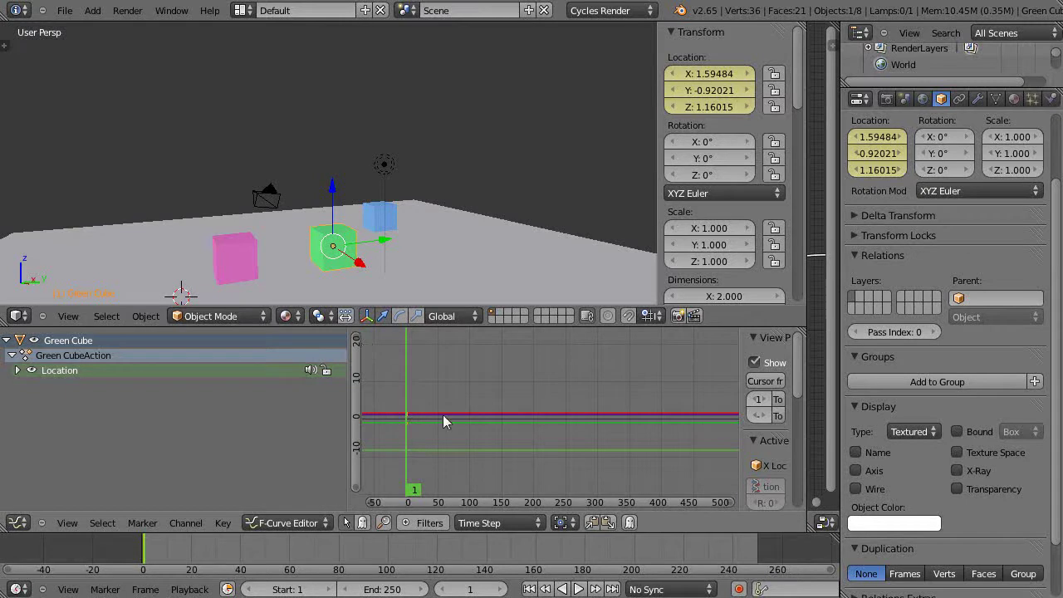
left_click(19, 370)
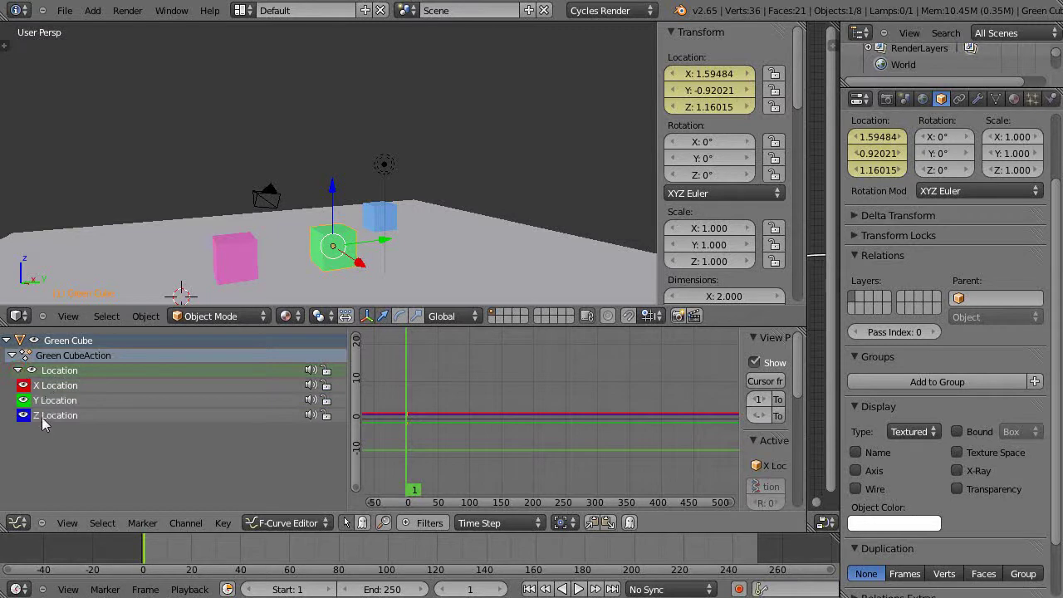
- Show the Z, Y and X Location curves in the Graph Editor
left_click(41, 416)
left_click(42, 401)
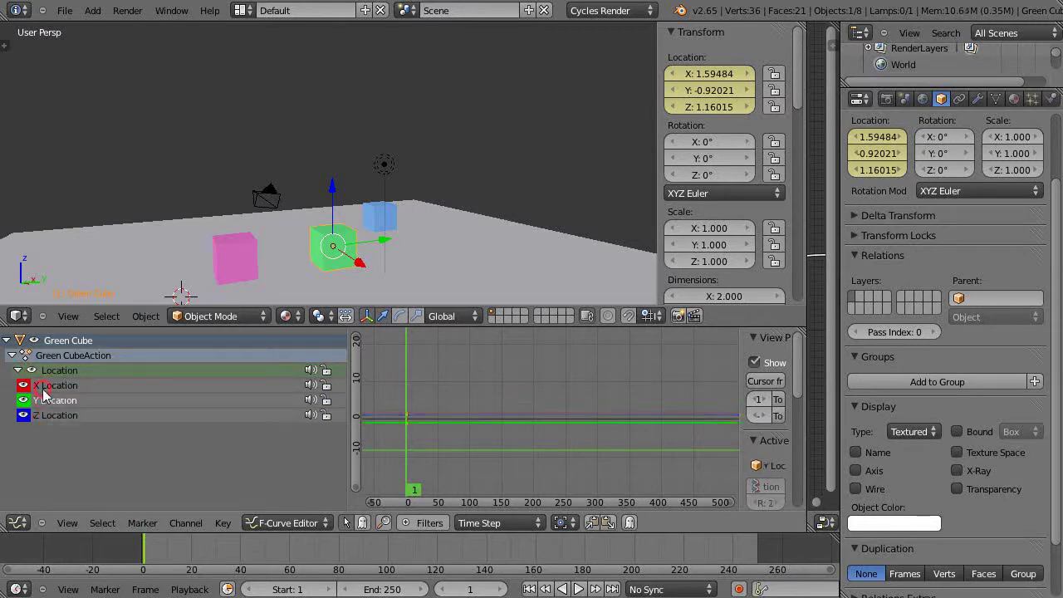
left_click(44, 386)
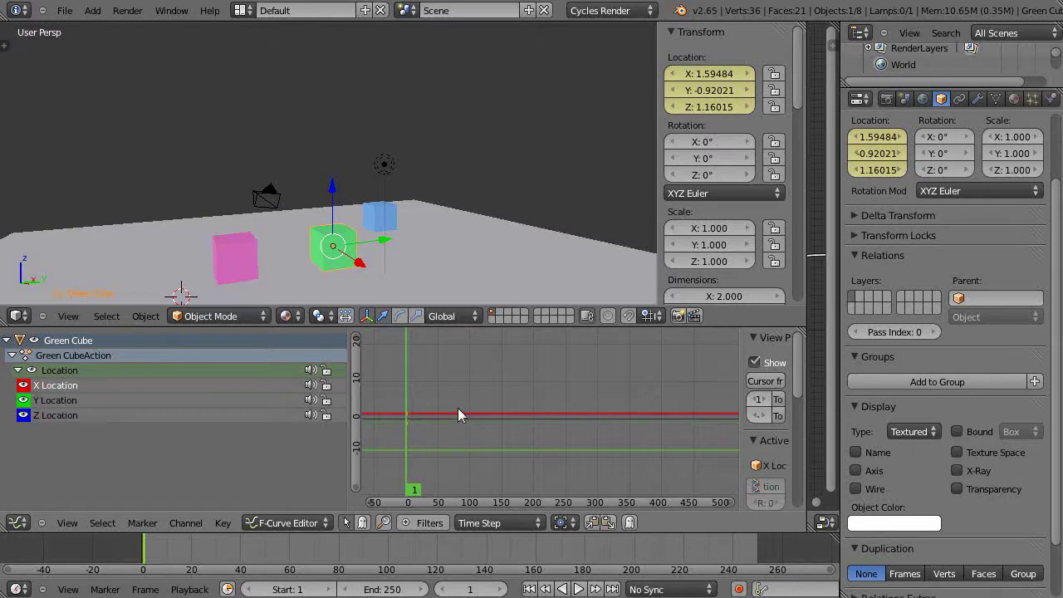
scroll(457, 408, "up", 2)
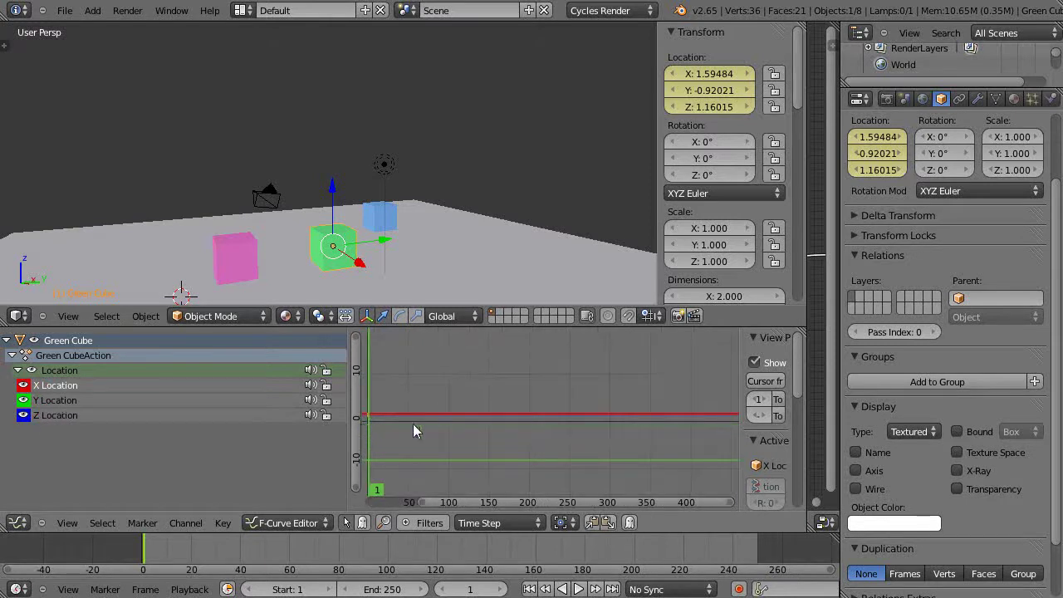
scroll(492, 411, "down", 1)
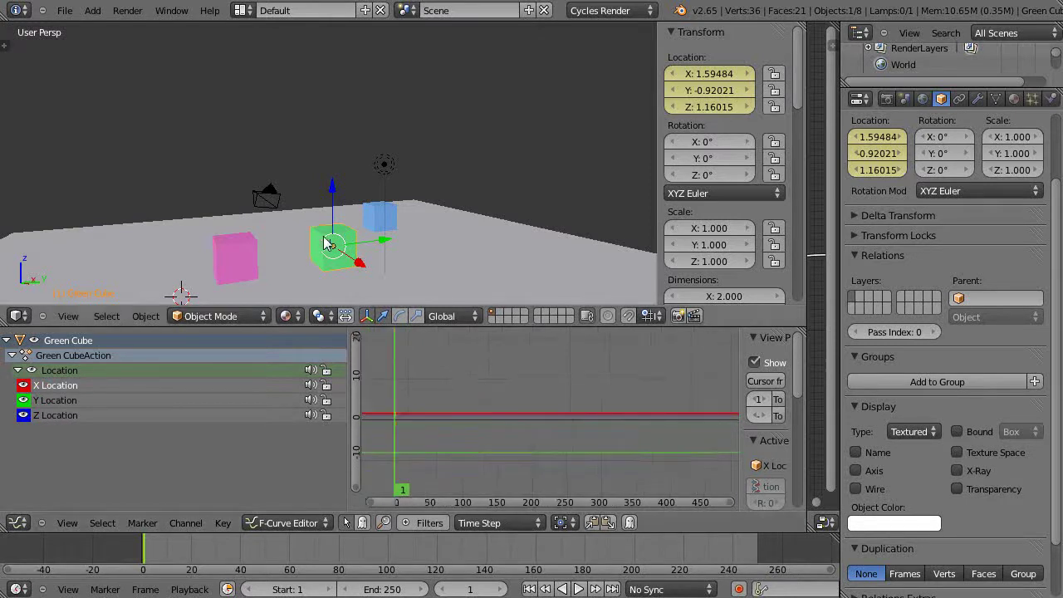
- At frame 100, raise the green cube to Z 8.7 and keyframe its location
left_click(387, 548)
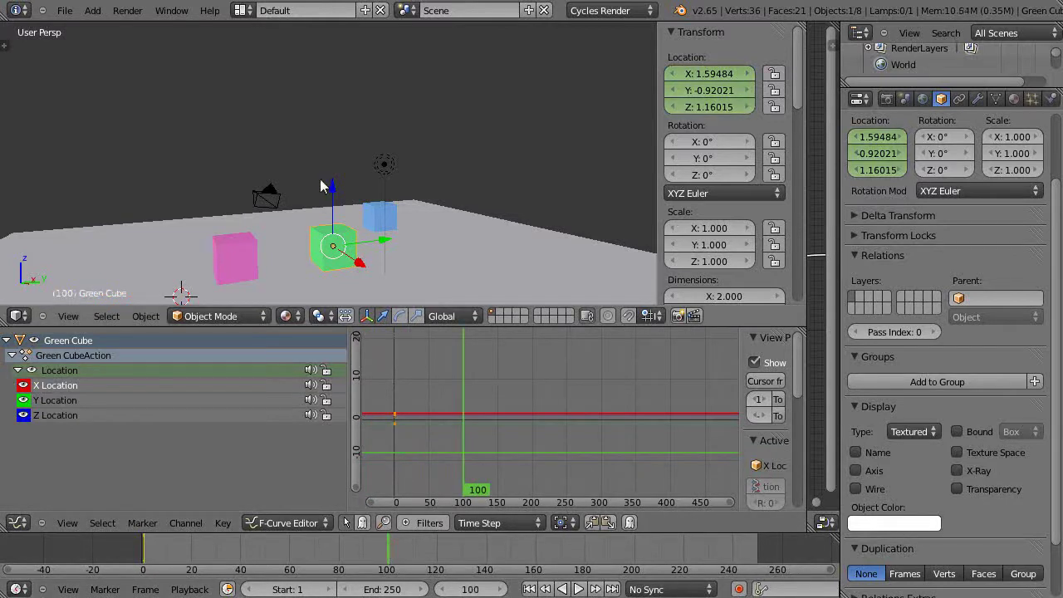
left_click_drag(331, 187, 347, 51)
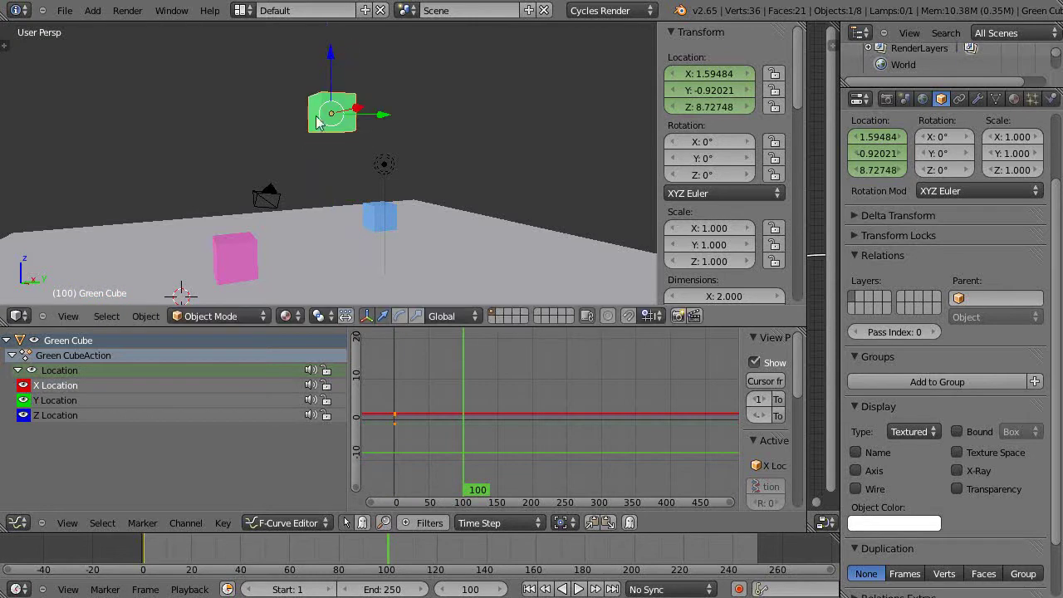
key("i")
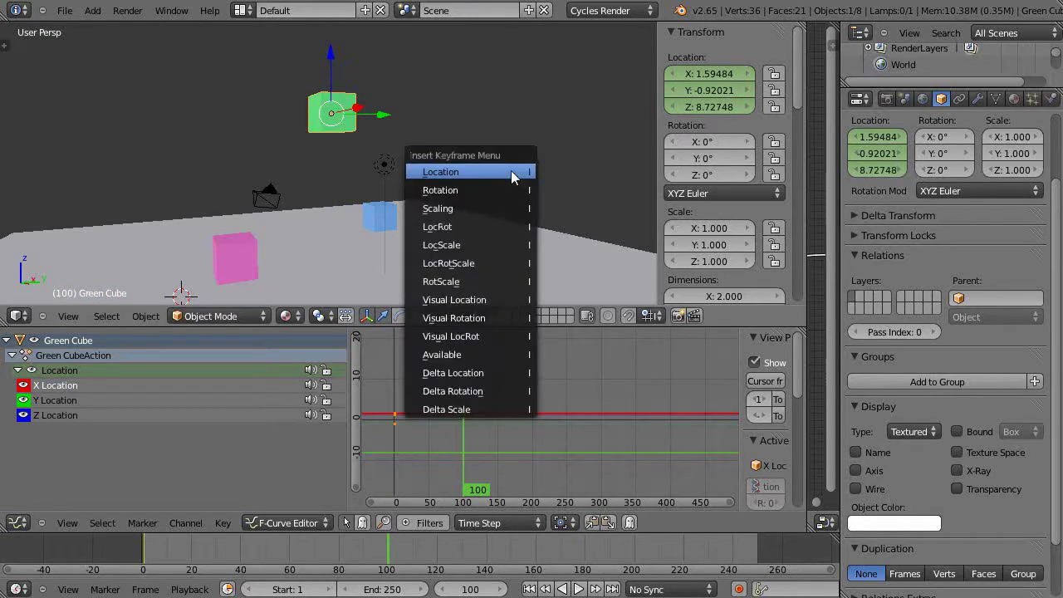
left_click(510, 173)
- Orbit the scene, zoom the graph, and maximize the Graph Editor to fill the window
middle_click_drag(510, 170, 410, 117)
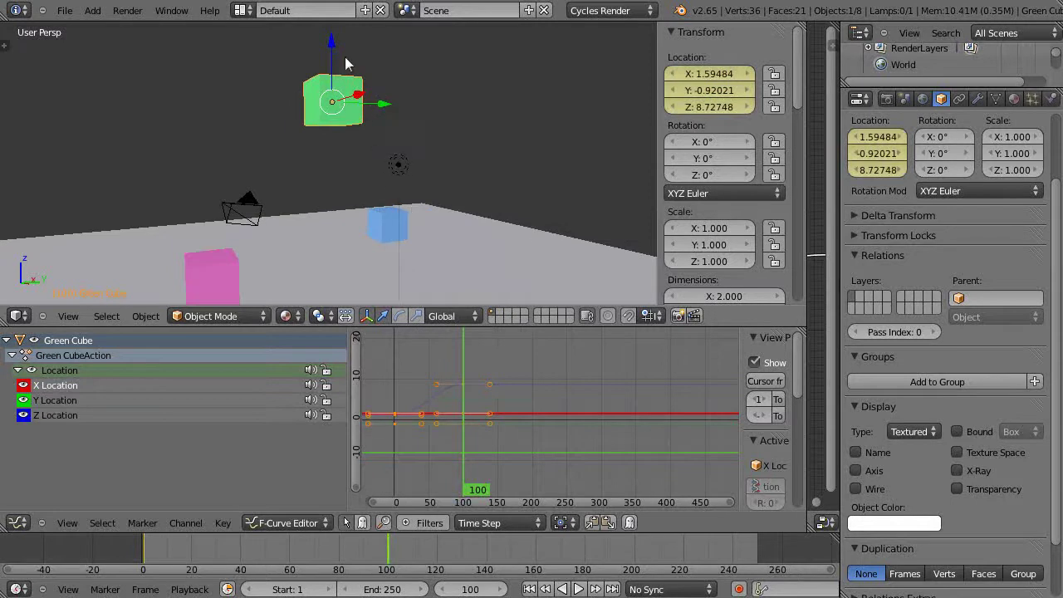
scroll(514, 450, "up", 1)
scroll(496, 444, "up", 1)
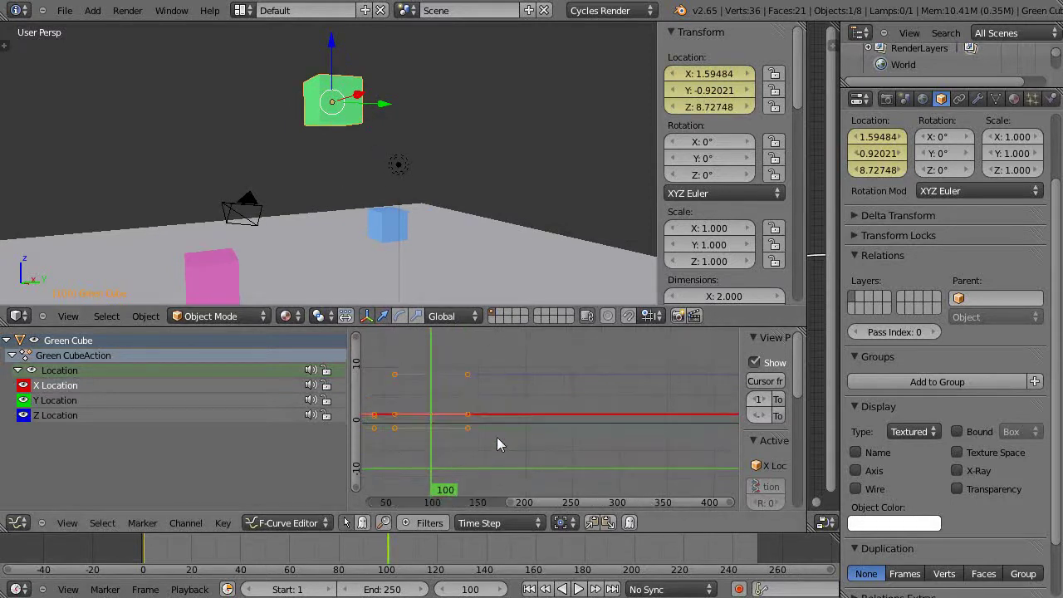
key("ctrl+Up")
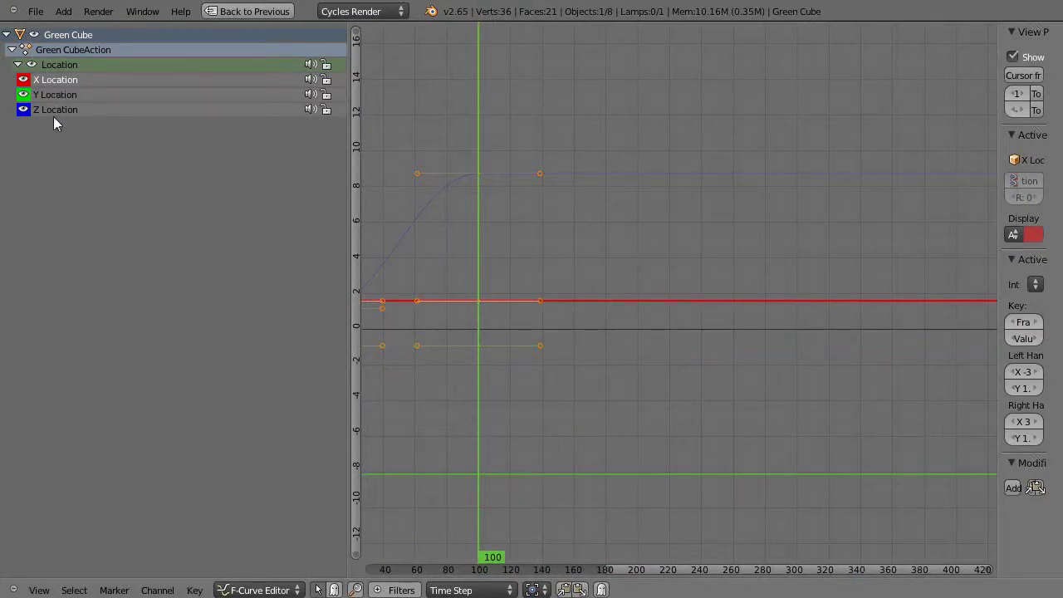
- Make the Z Location curve active and select its frame-0 keyframe, zooming out to see the whole curve
right_click(561, 171)
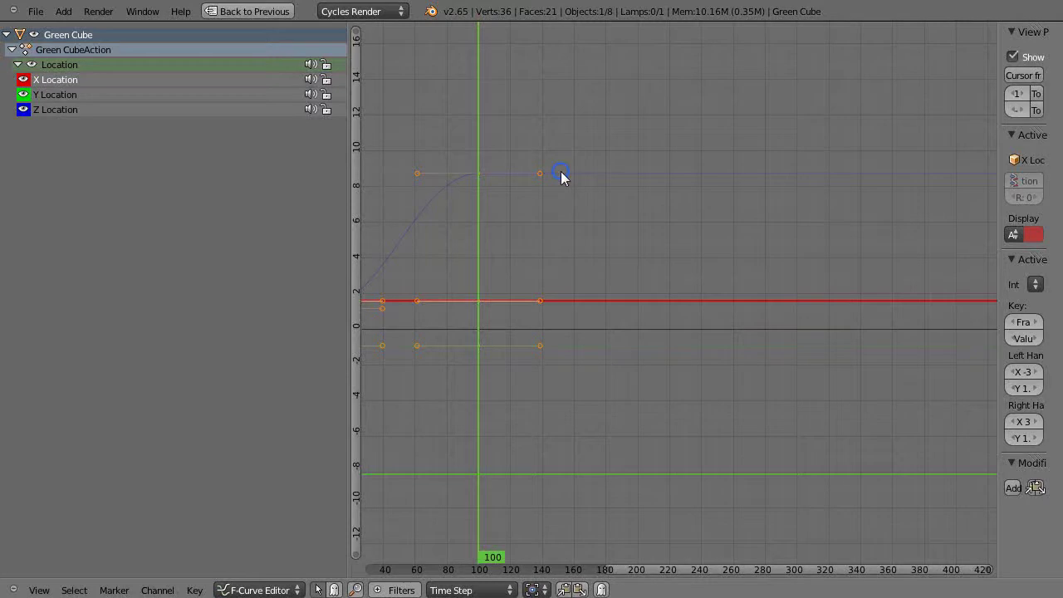
right_click(481, 172)
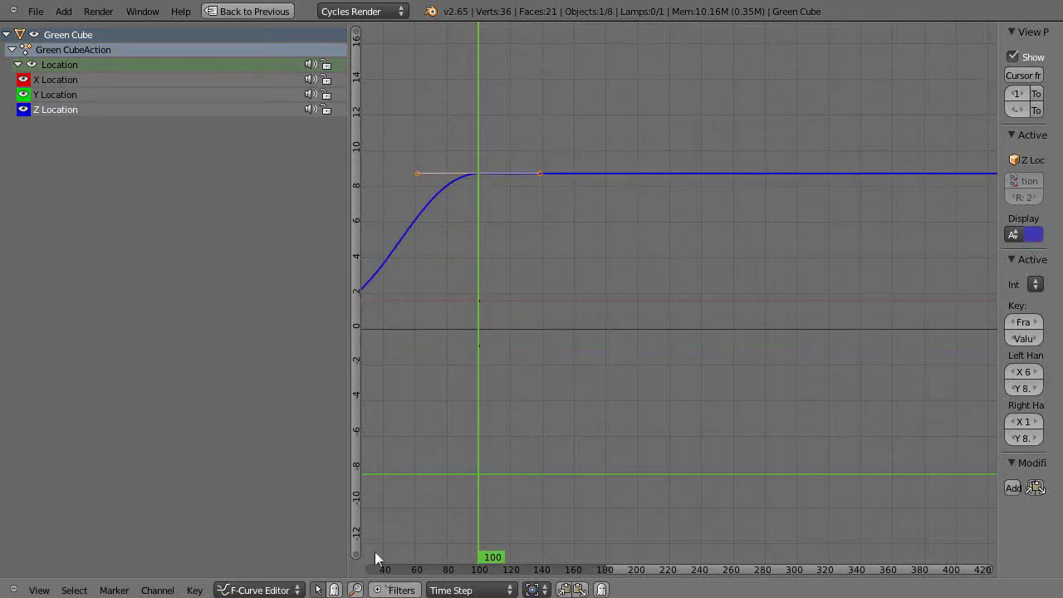
scroll(459, 464, "down", 2)
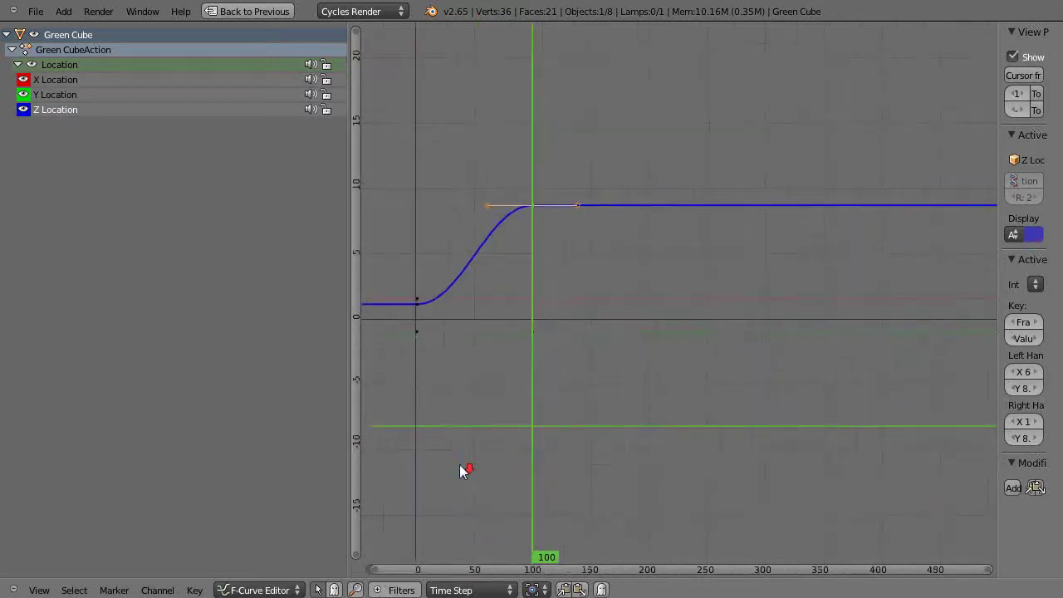
right_click(416, 303)
scroll(421, 309, "down", 1)
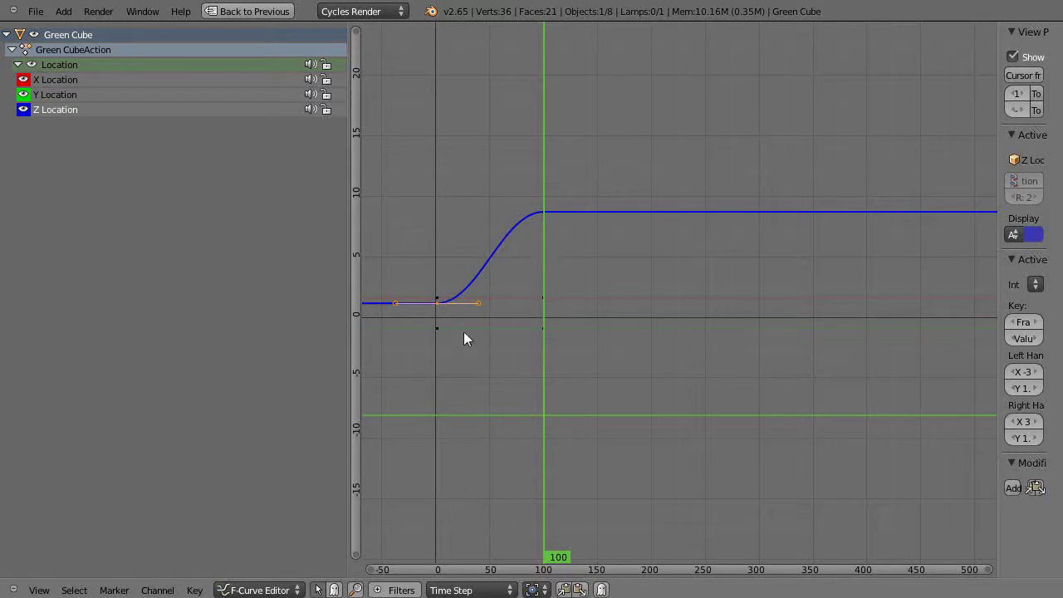
- Restore the normal layout, play the cube's rise and stop at frame 0, then heighten the graph area
key("ctrl+Up")
key("alt+a")
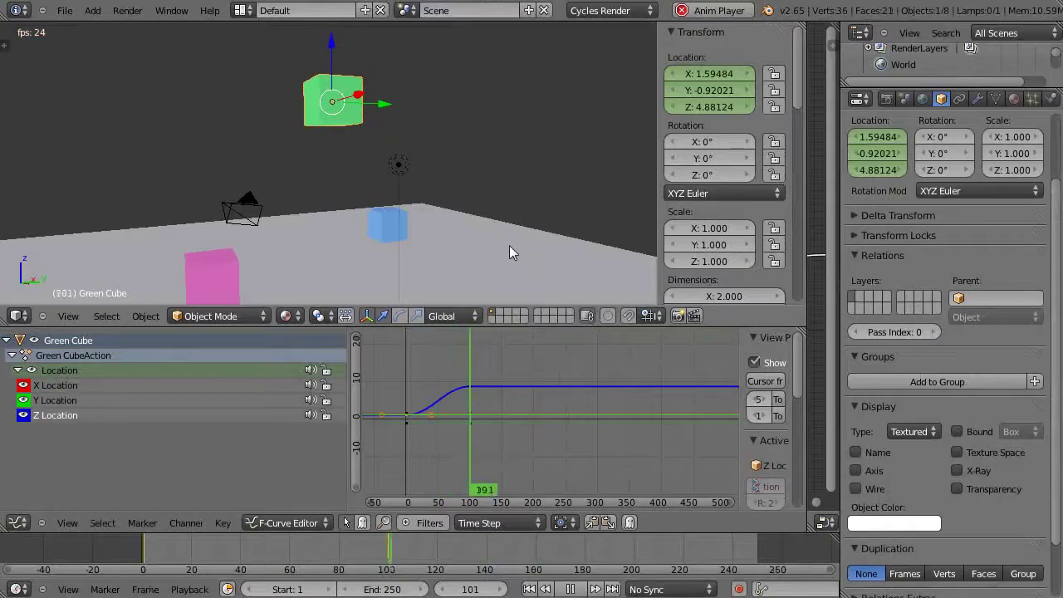
key("Escape")
scroll(489, 406, "up", 1)
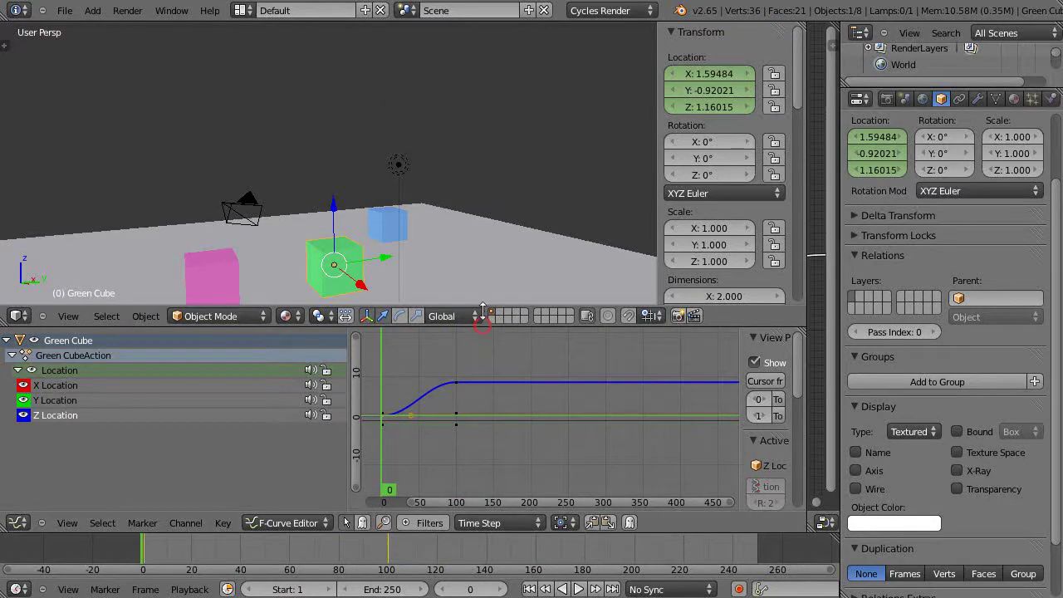
left_click_drag(482, 326, 490, 244)
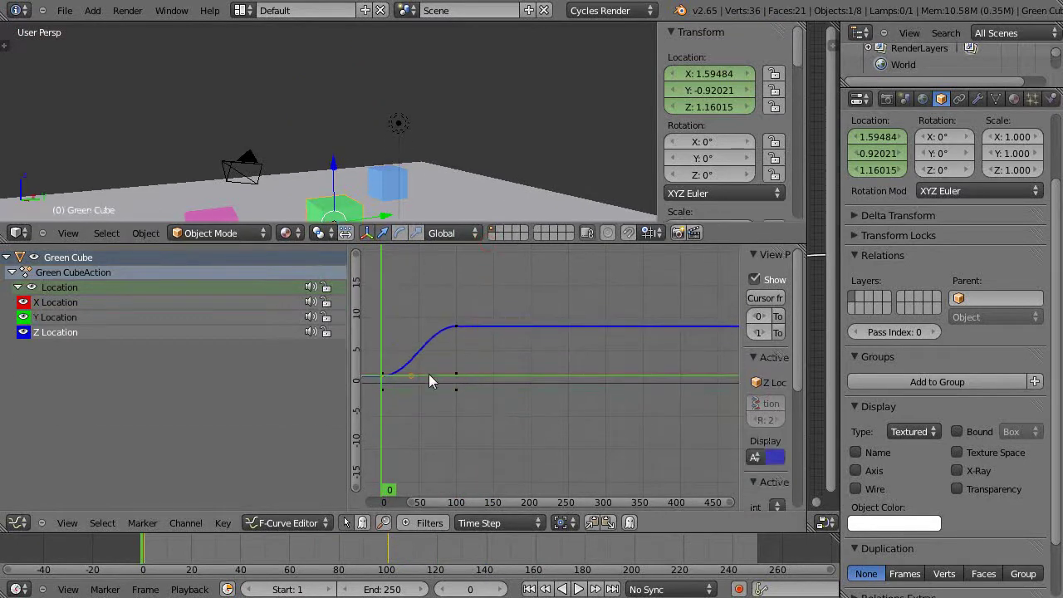
- Move the frame-0 keyframe's right handle upward so the Z curve rises steeply
key("ctrl+Up")
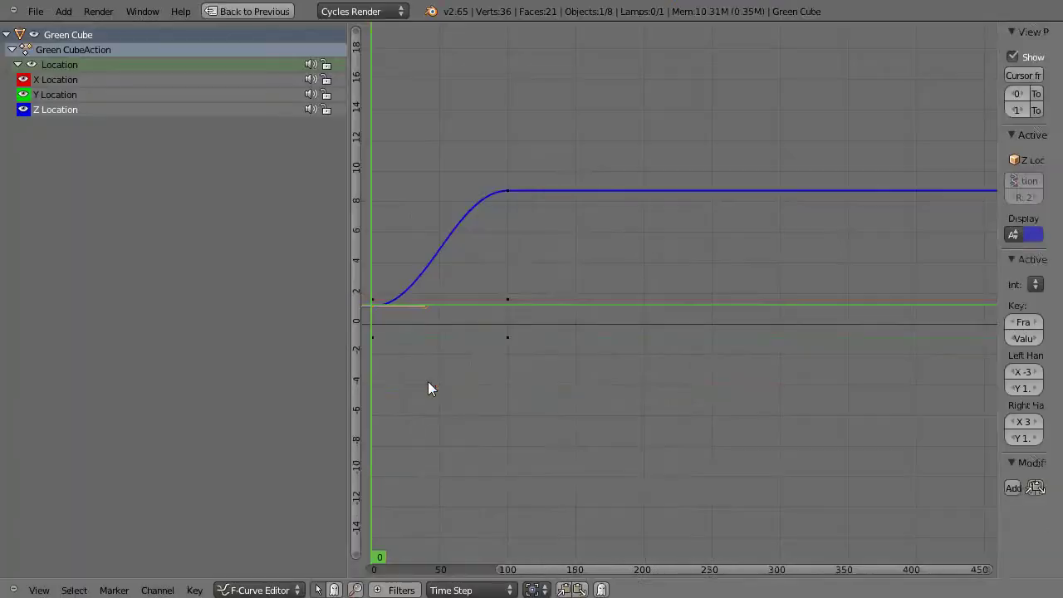
mouse_move(473, 361)
middle_mouse_down("ctrl")
mouse_move(501, 403)
mouse_move(661, 404)
middle_mouse_up("ctrl")
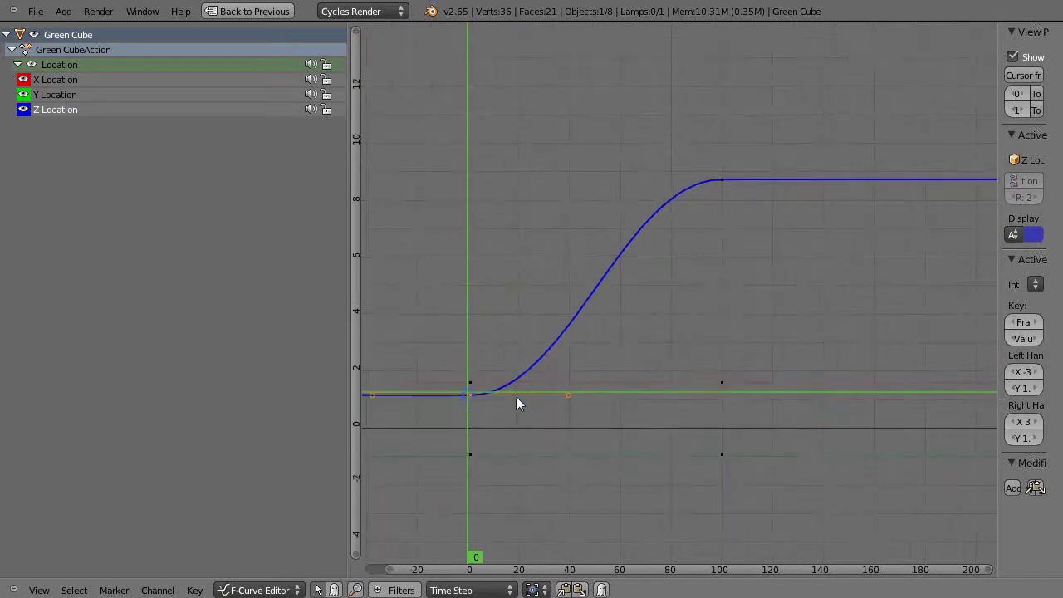
left_click(569, 395)
key("g")
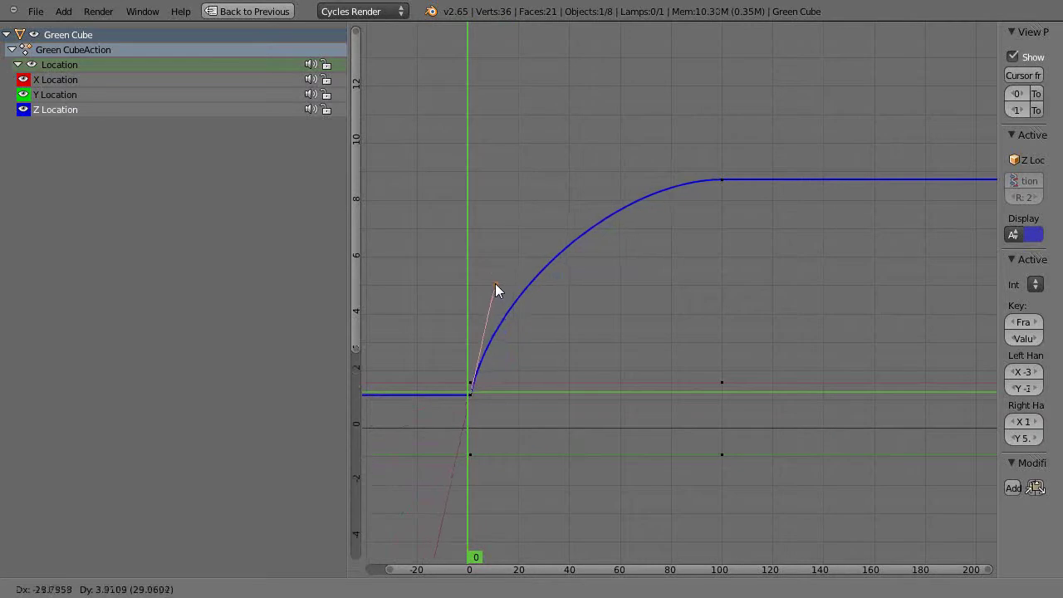
left_click(494, 274)
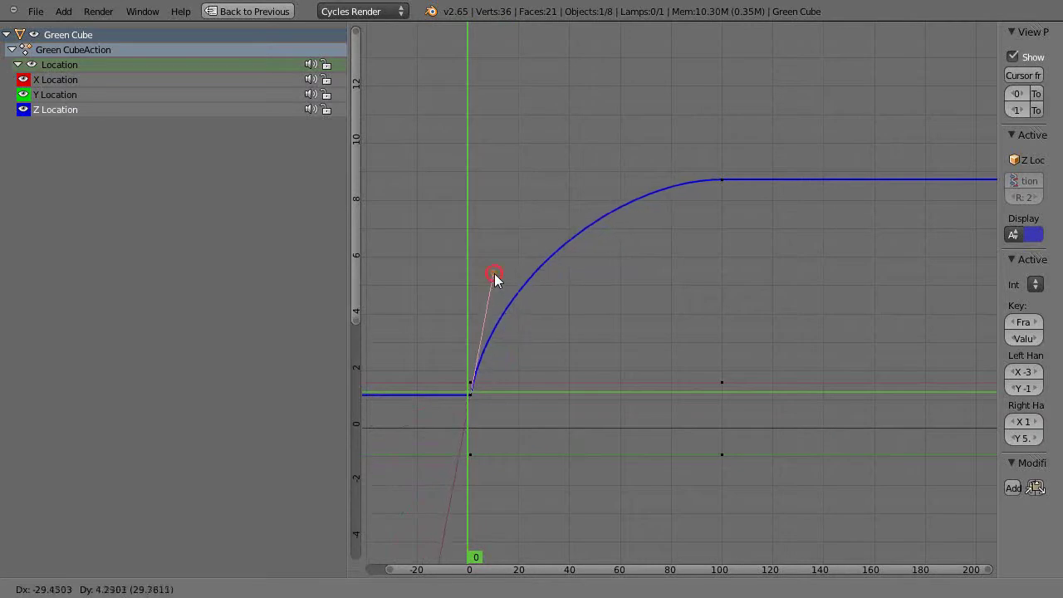
- Move the top Z keyframe from frame 100 to about frame 40 and restore the layout
left_click(718, 180)
key("g")
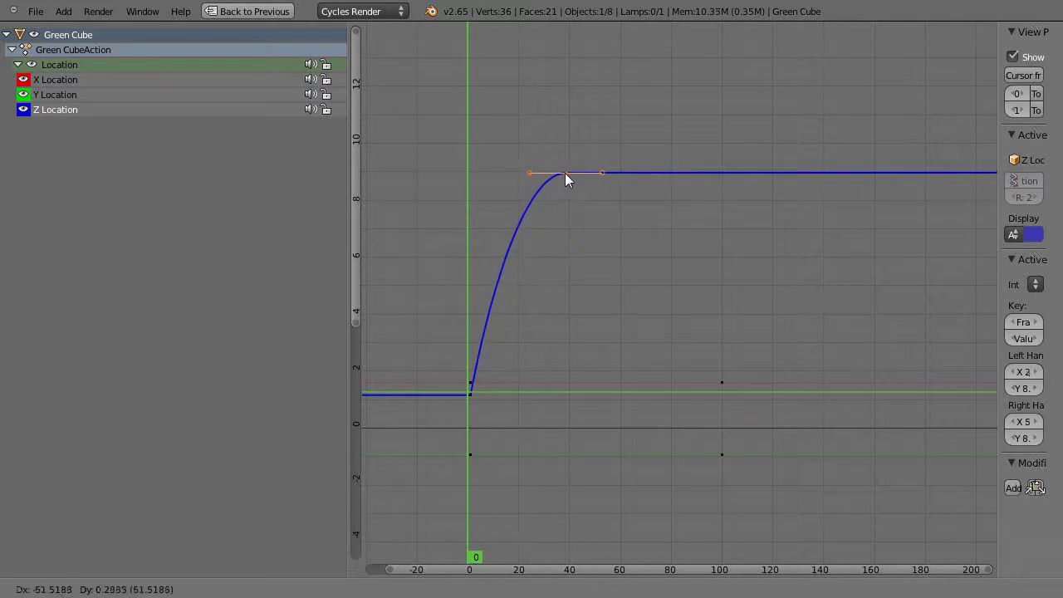
left_click(564, 173)
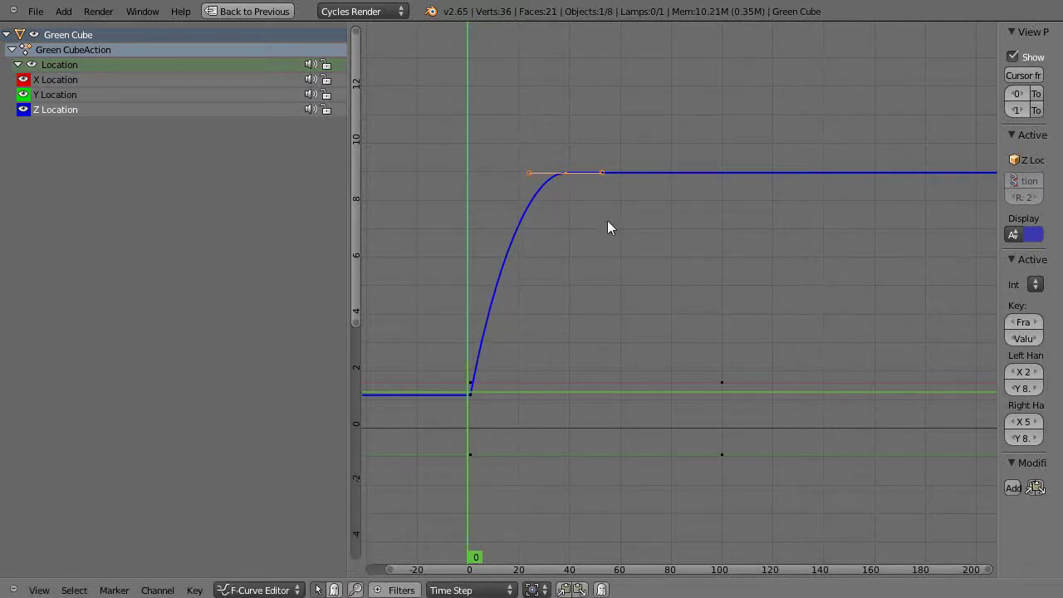
scroll(619, 220, "down", 1)
scroll(635, 220, "down", 1)
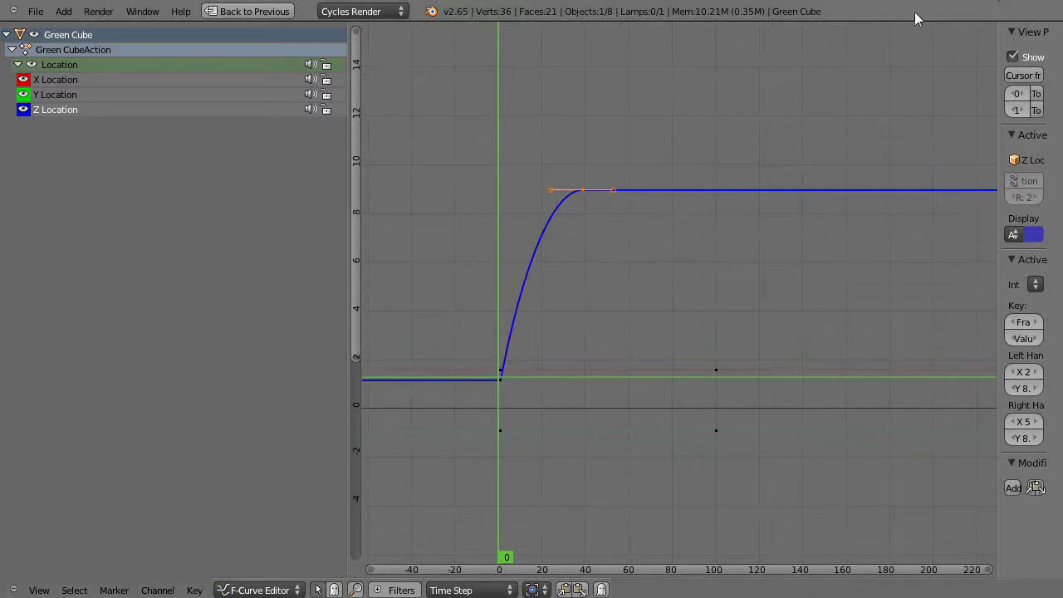
key("ctrl+Up")
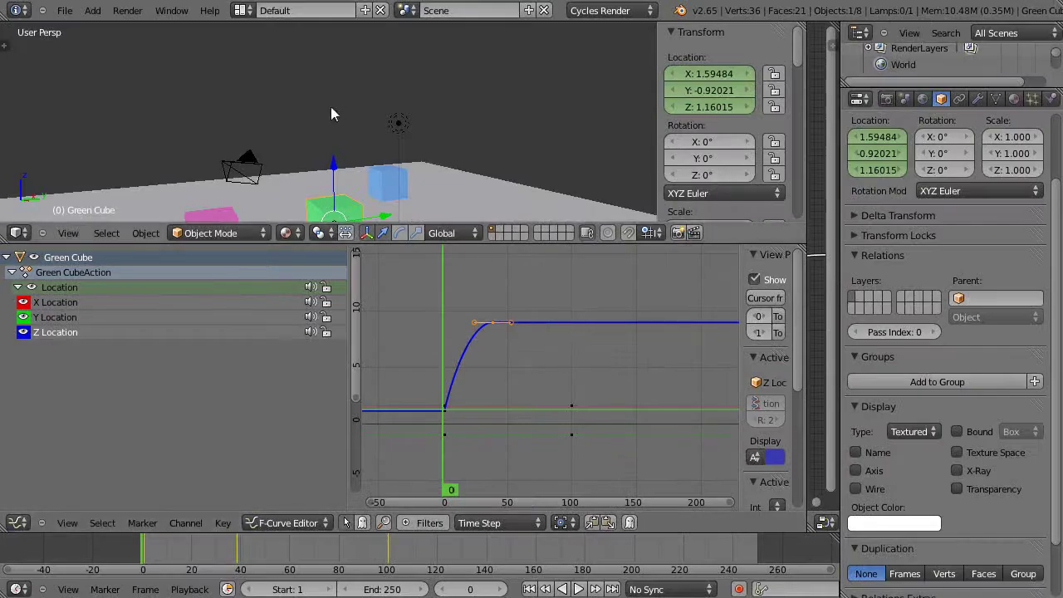
- Enlarge the 3D view and play the animation, stopping back at frame 0
left_click_drag(337, 245, 341, 371)
key("alt+a")
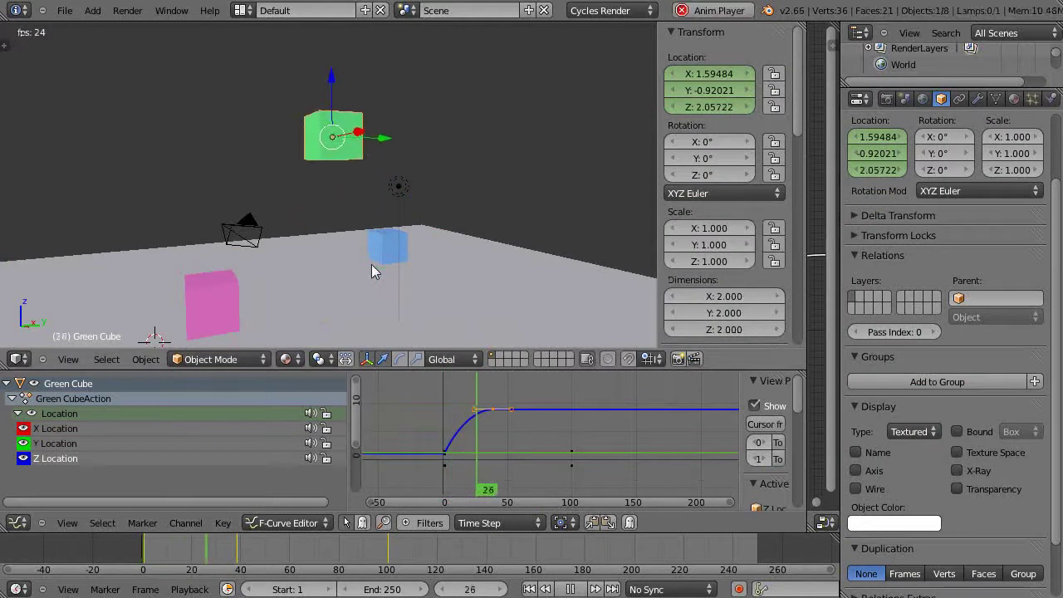
key("Escape")
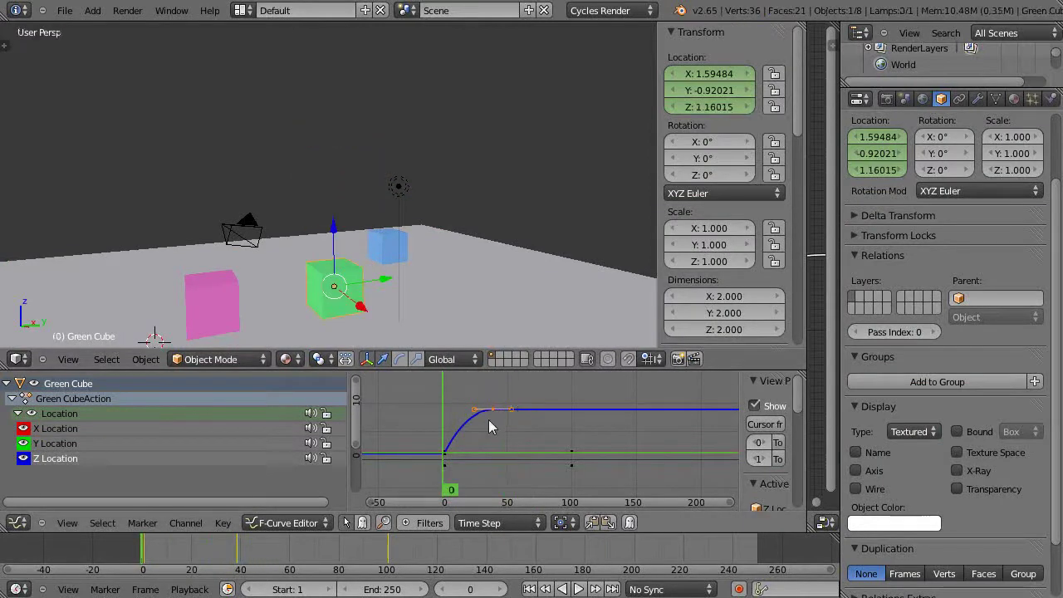
- Move the top keyframe to about frame 15, replay to check the faster pop, and resize the areas
key("g")
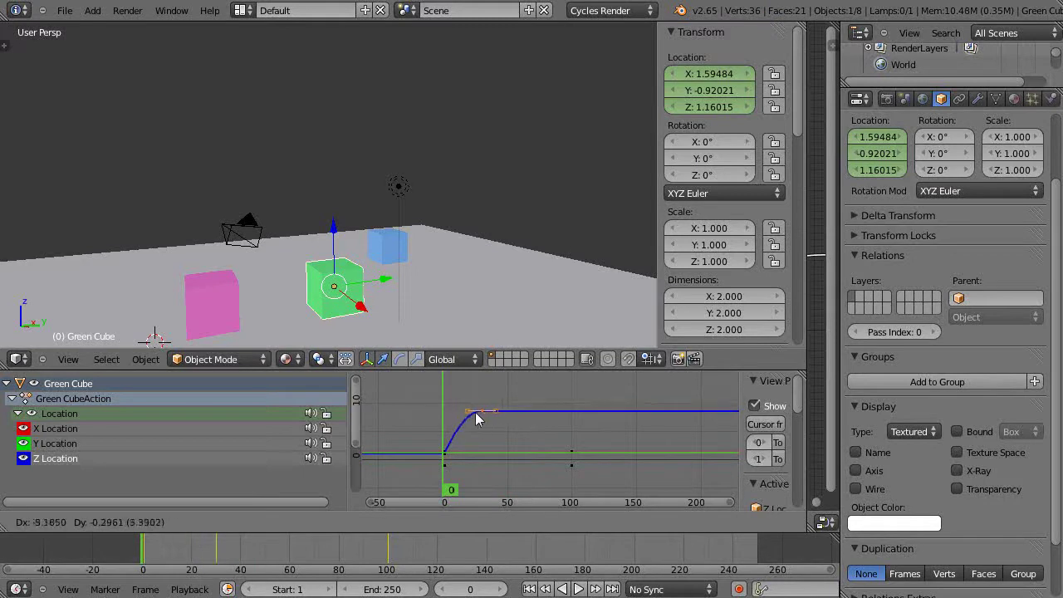
left_click(462, 418)
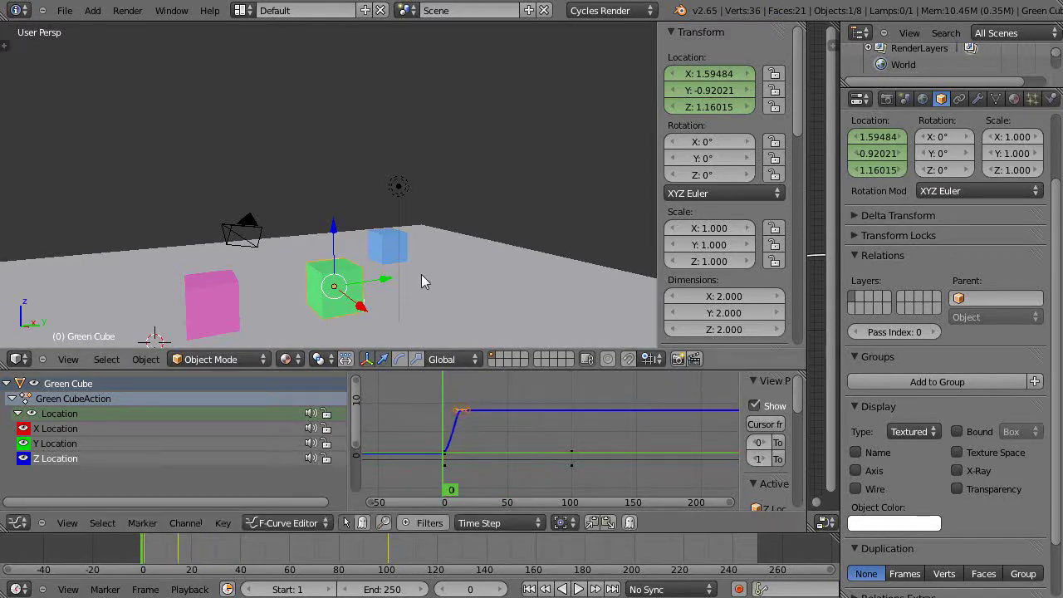
key("alt+a")
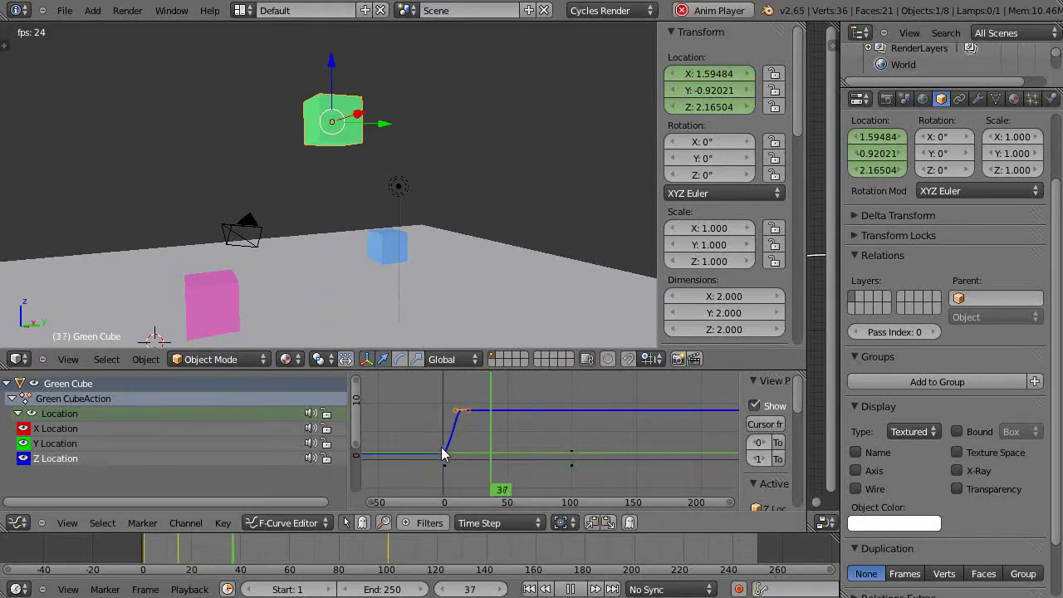
left_click(440, 449)
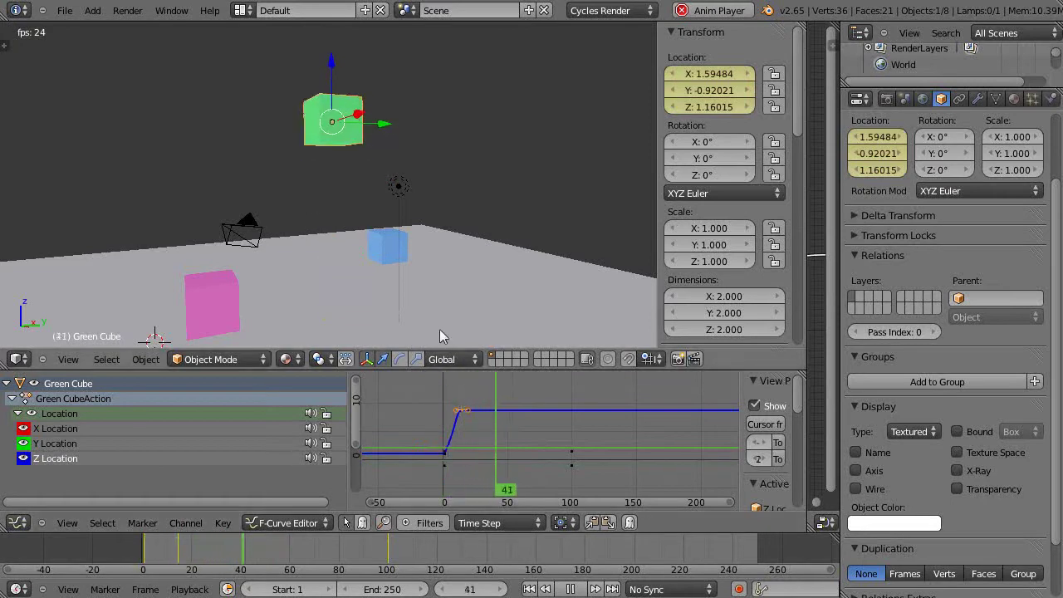
key("Escape")
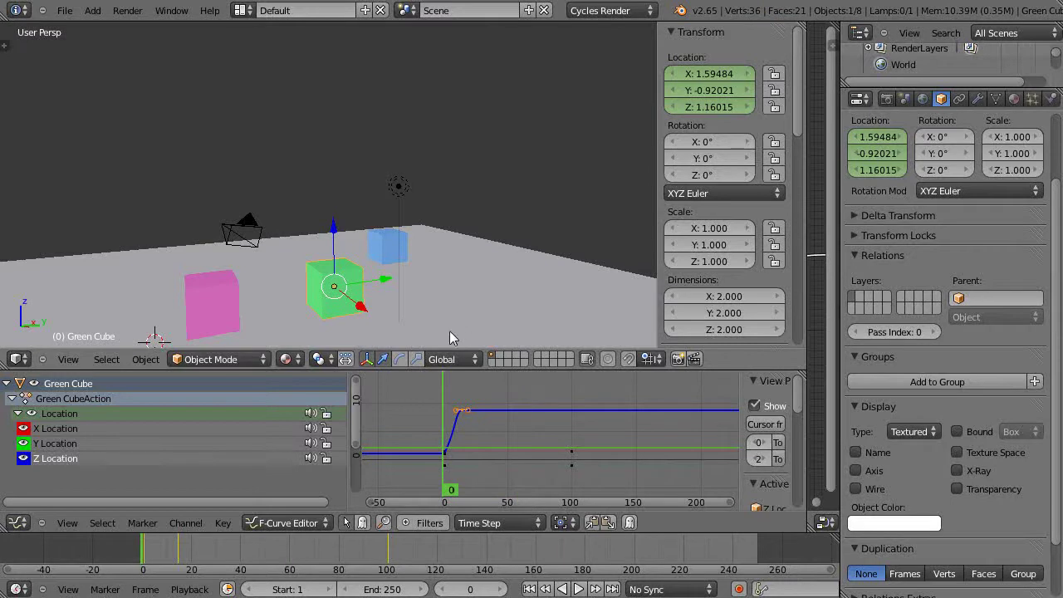
mouse_move(404, 350)
left_mouse_down()
mouse_move(408, 378)
mouse_move(389, 400)
left_mouse_up()
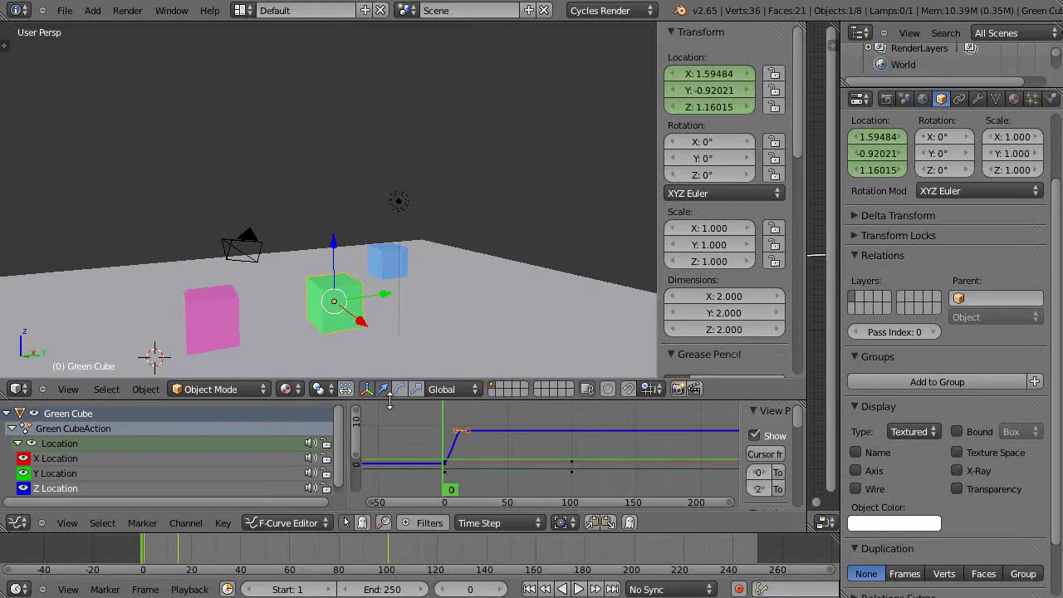
left_click_drag(388, 399, 390, 376)
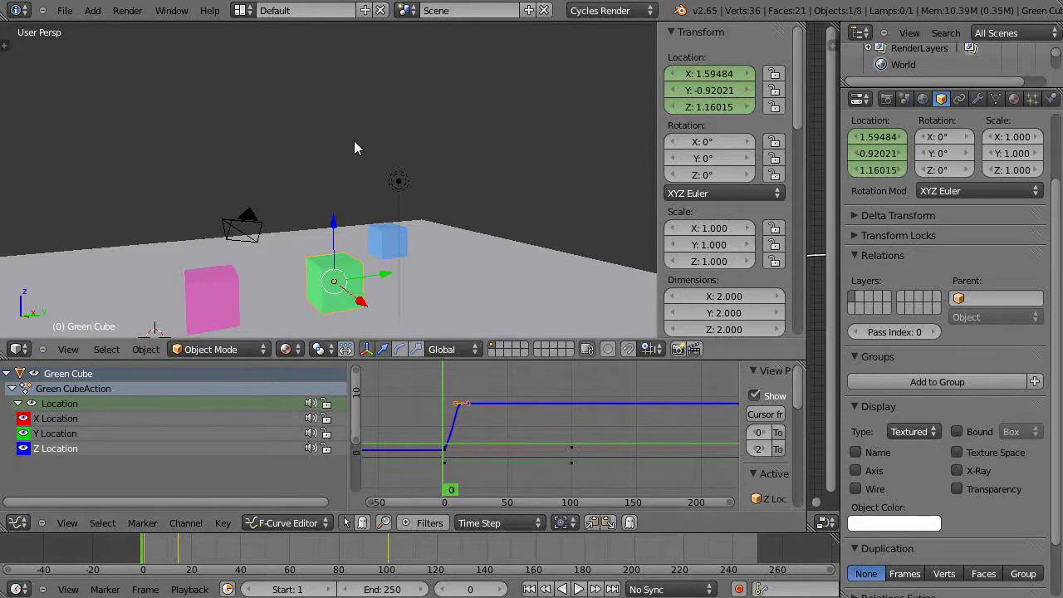
- Set the keyframes to Linear interpolation, select the Z Location curve, and hide X Location
left_click(223, 523)
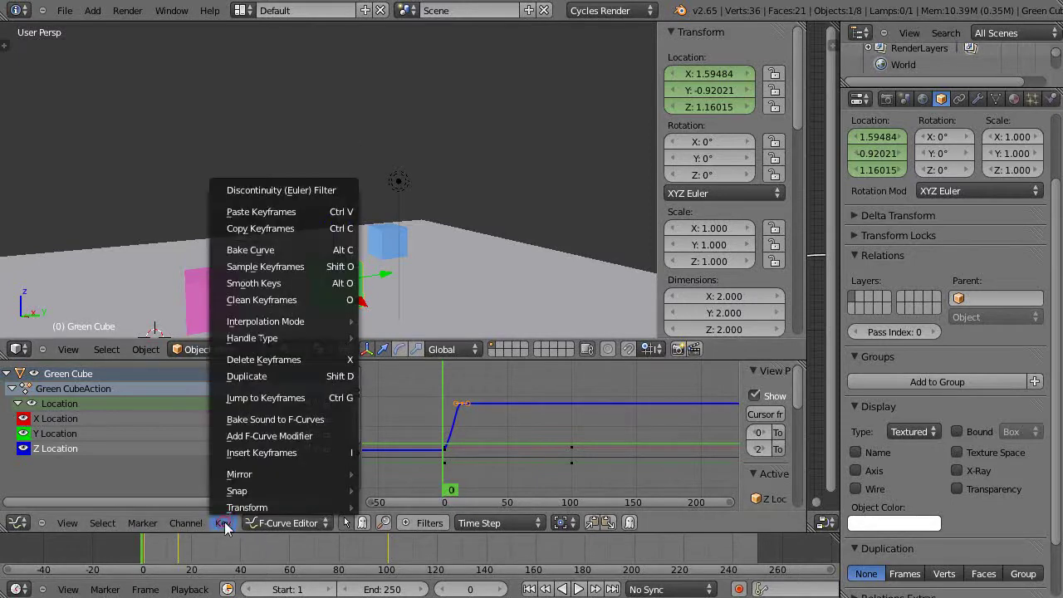
mouse_move(266, 321)
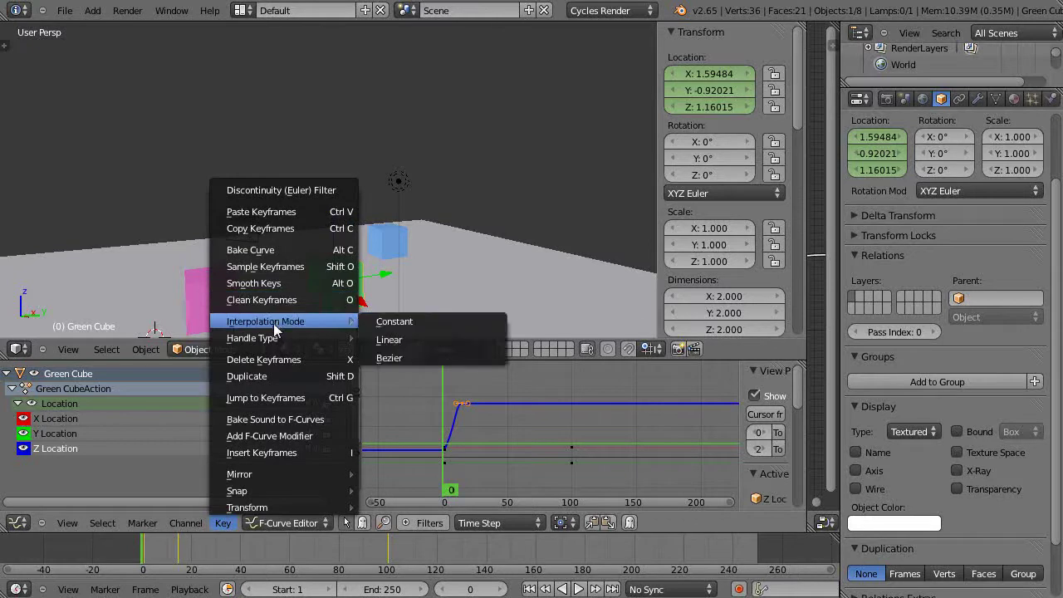
left_click(390, 340)
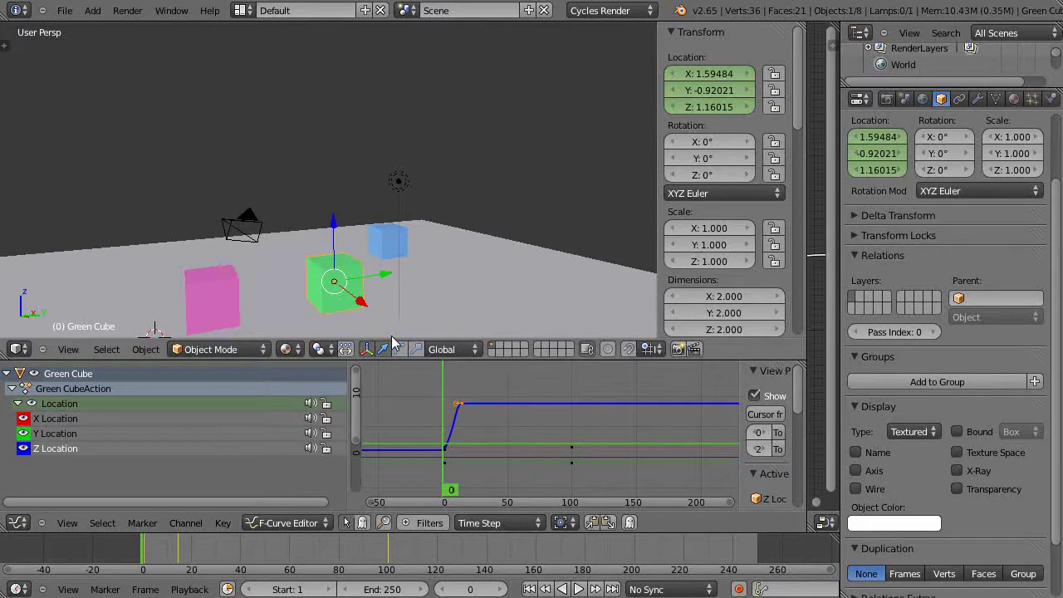
right_click(444, 453)
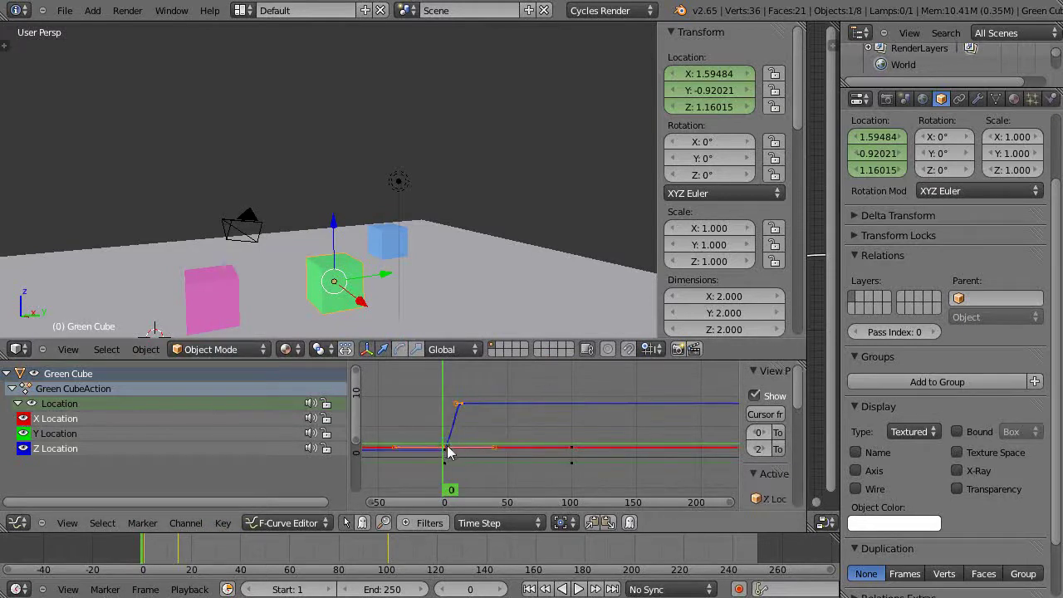
right_click(458, 403)
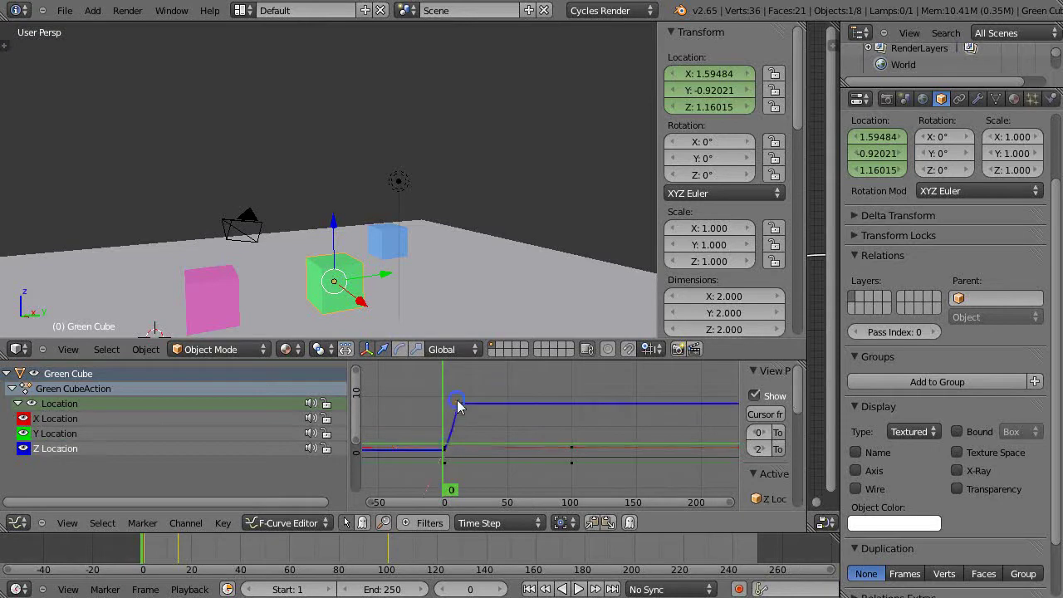
scroll(460, 454, "up", 1)
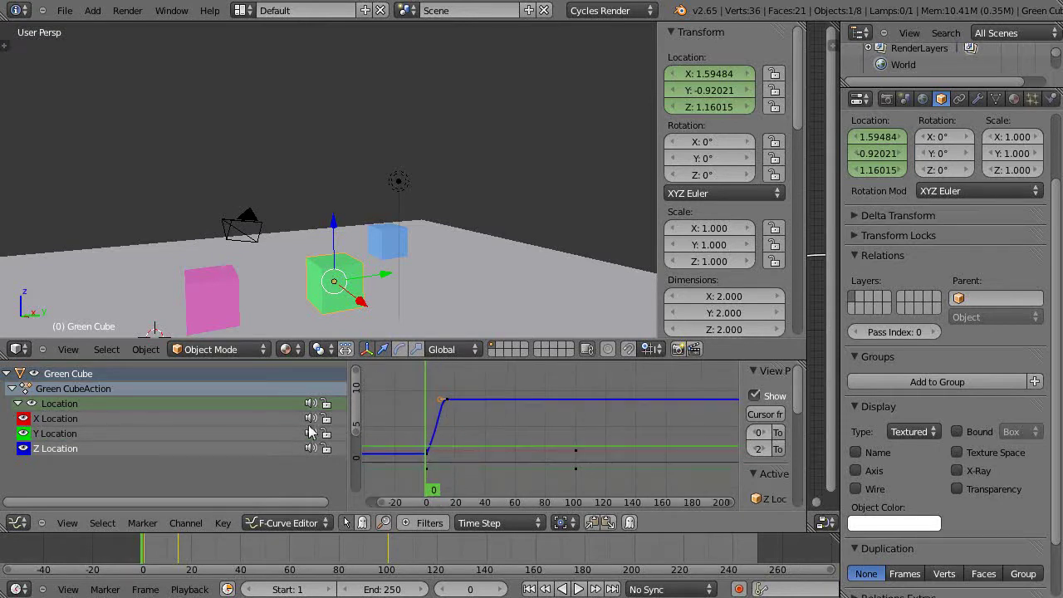
left_click(24, 419)
- Make the graph area taller, hide the X and Y Location curves, and select the frame-0 keyframe
left_click_drag(455, 359, 455, 164)
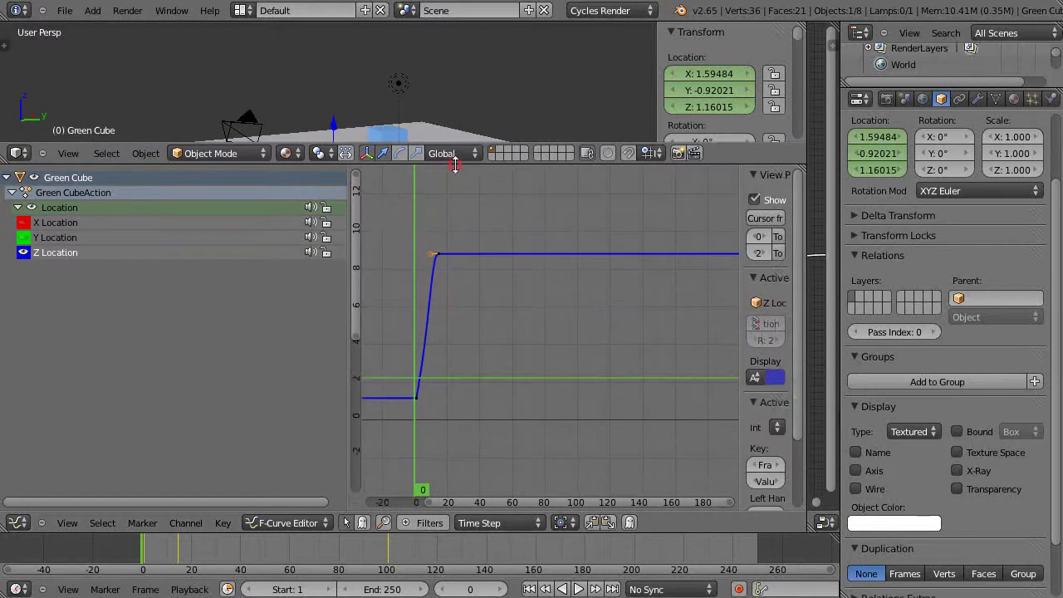
left_click(24, 237)
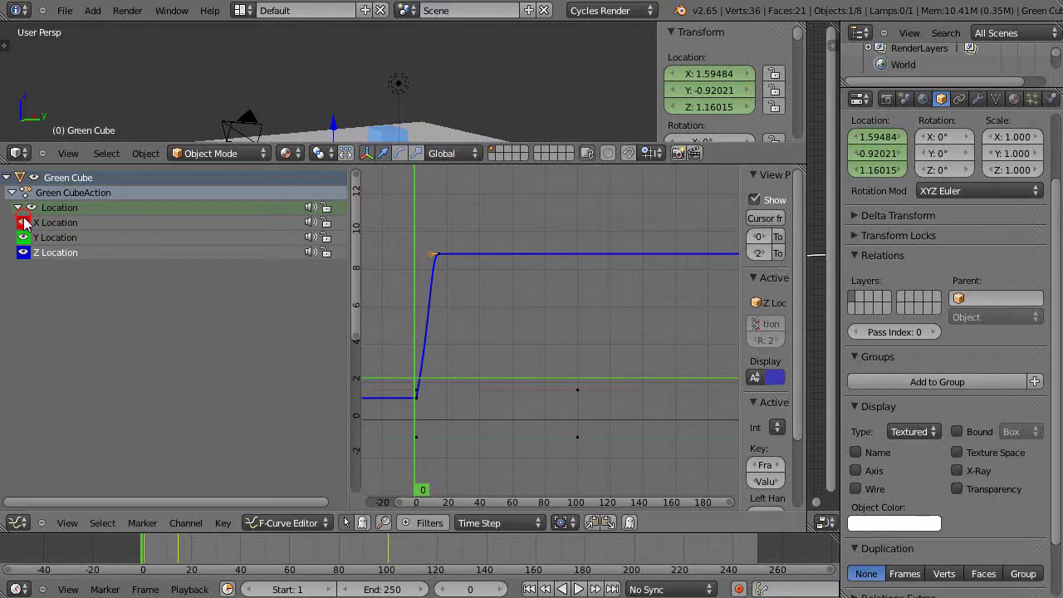
left_click(24, 222)
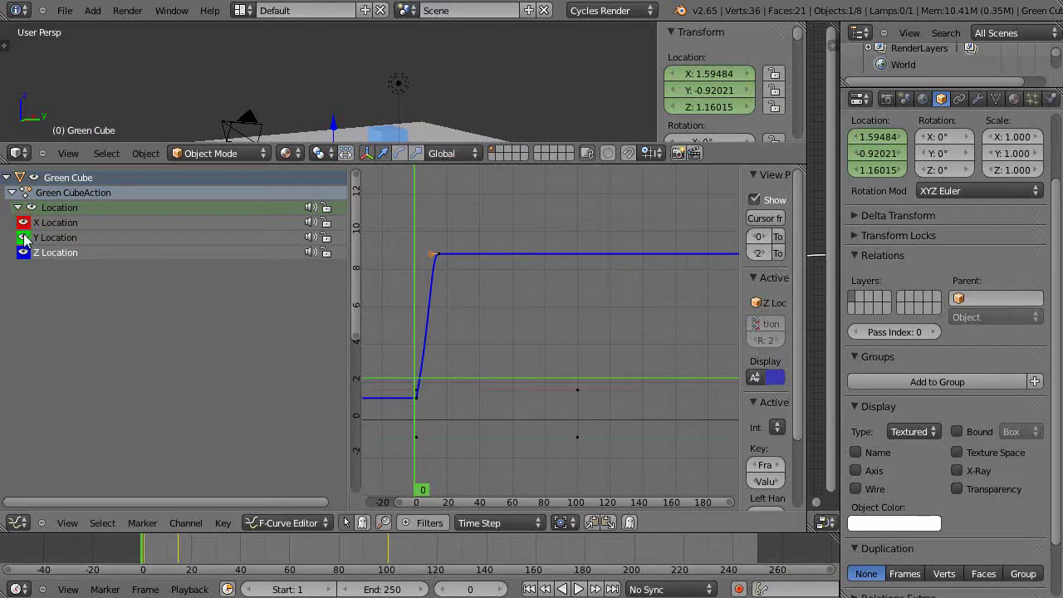
right_click(415, 398)
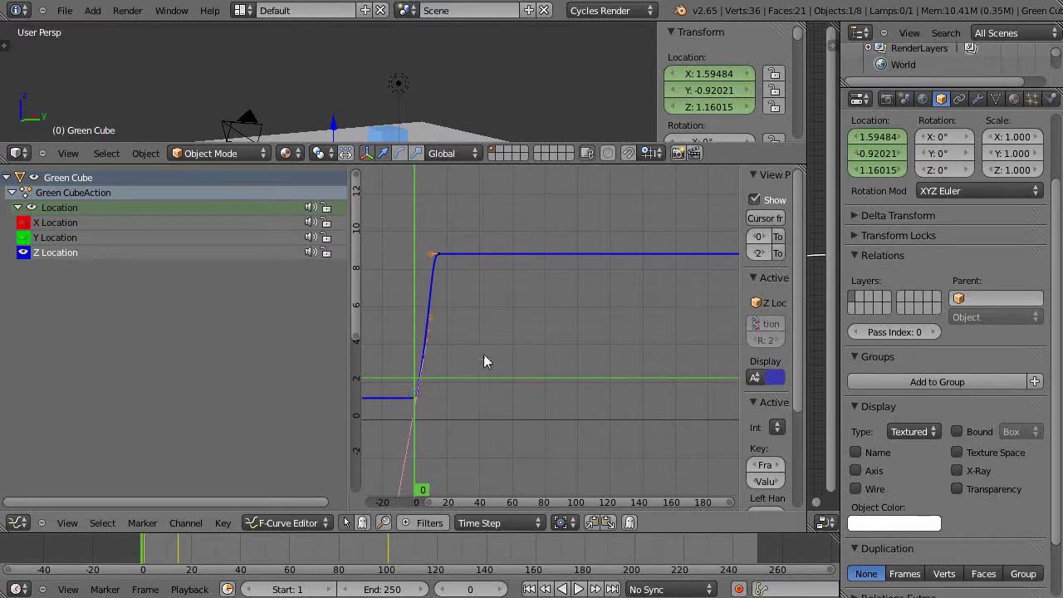
scroll(486, 347, "down", 1)
scroll(486, 347, "down", 1)
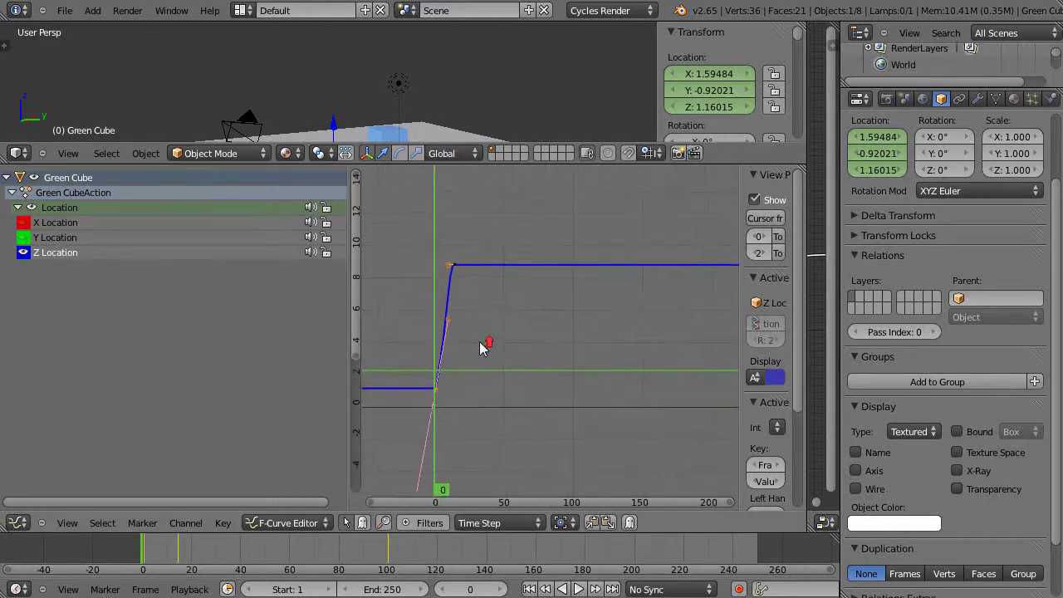
- Try Constant interpolation on the Z keyframes, then switch them back to Linear
left_click(222, 522)
mouse_move(266, 322)
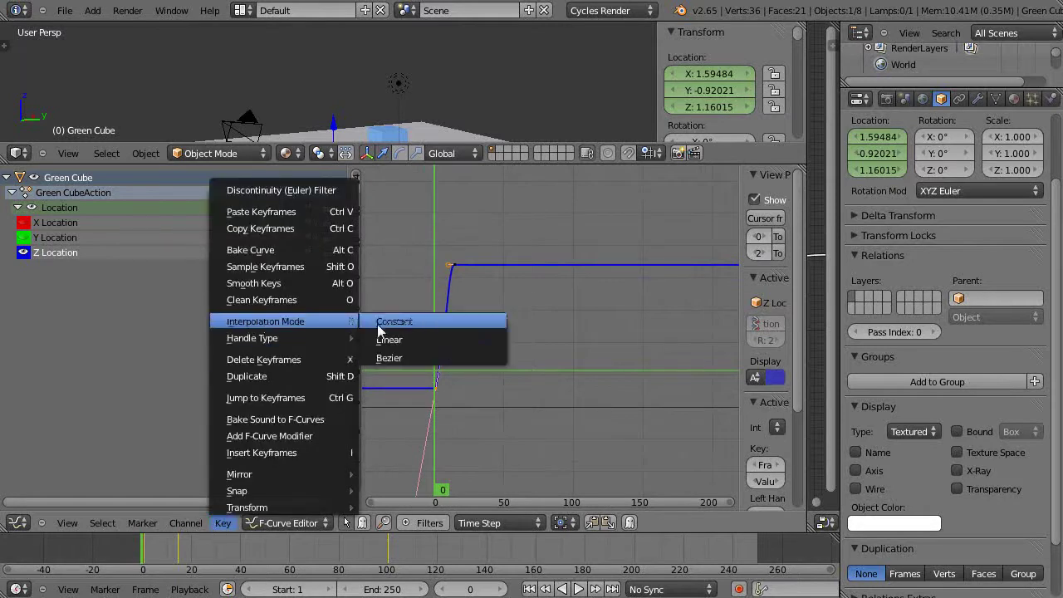
left_click(386, 323)
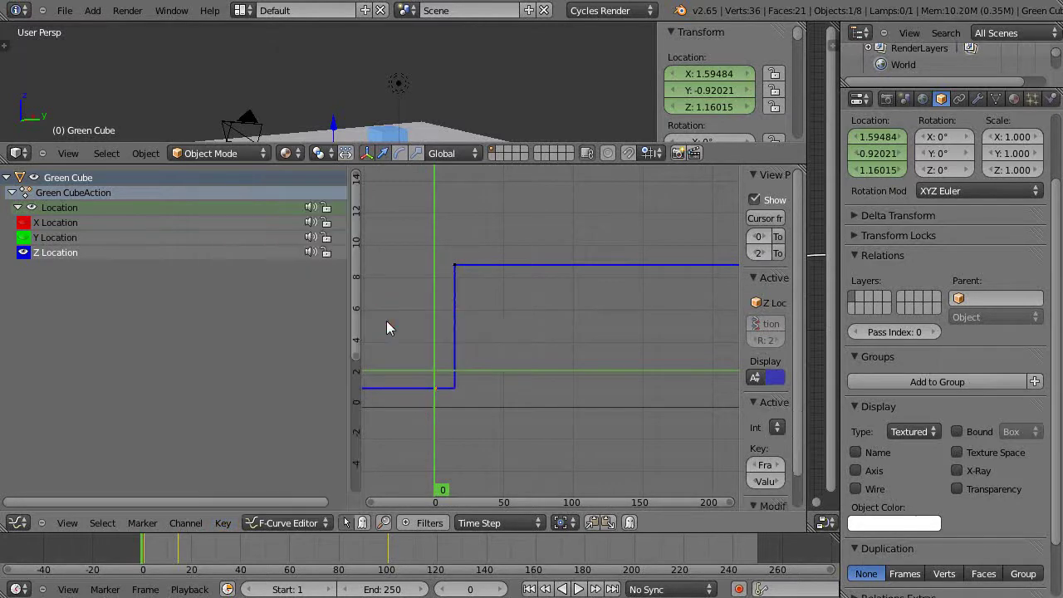
left_click(222, 522)
left_click(221, 523)
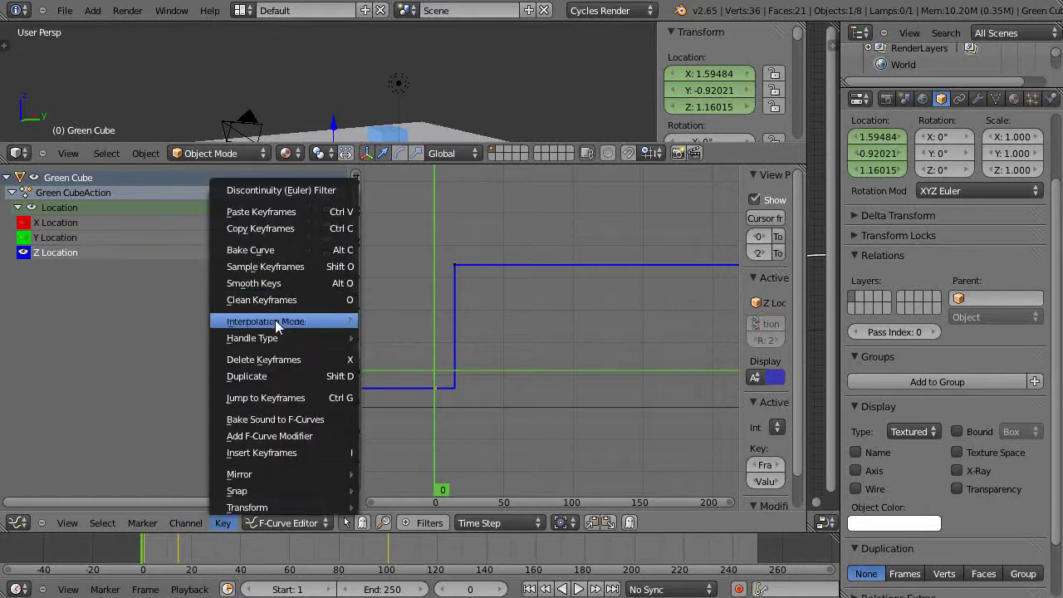
mouse_move(266, 321)
left_click(391, 337)
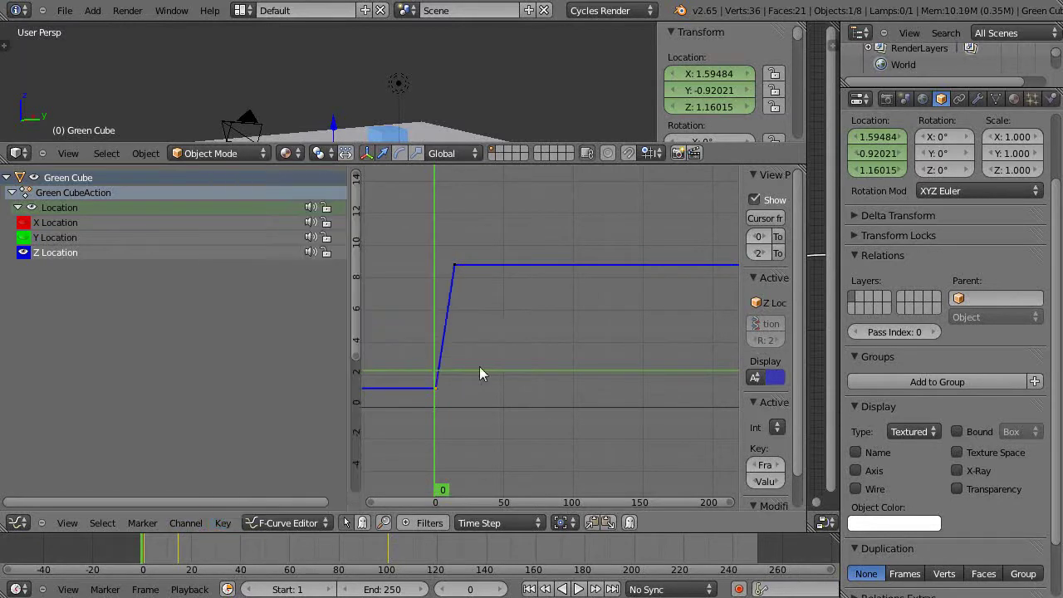
scroll(526, 347, "down", 2)
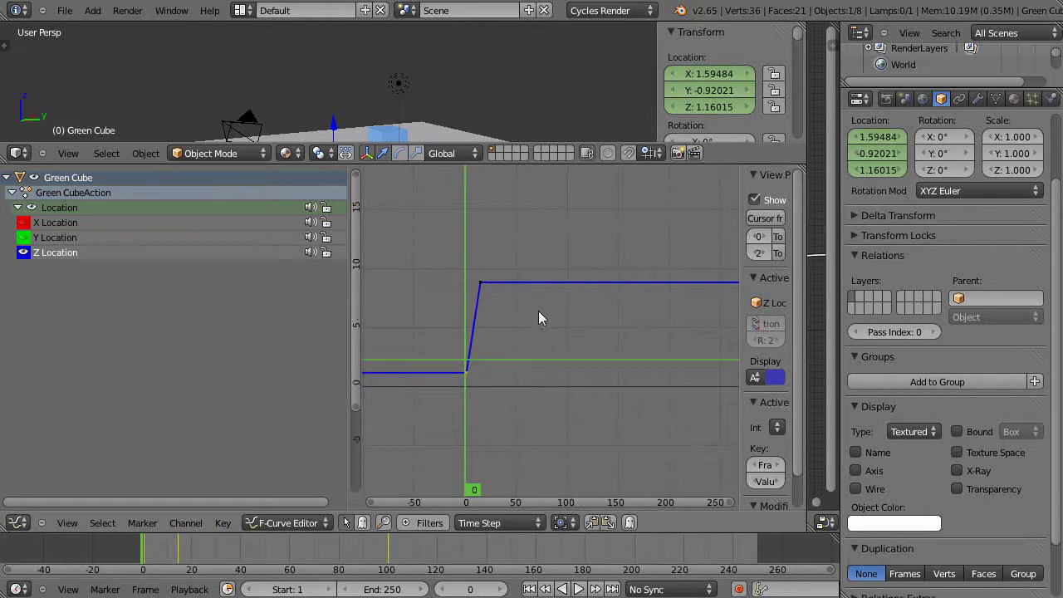
- Apply Make Cyclic (F-Modifier) extrapolation to the Z Location curve so it repeats
left_click(221, 523)
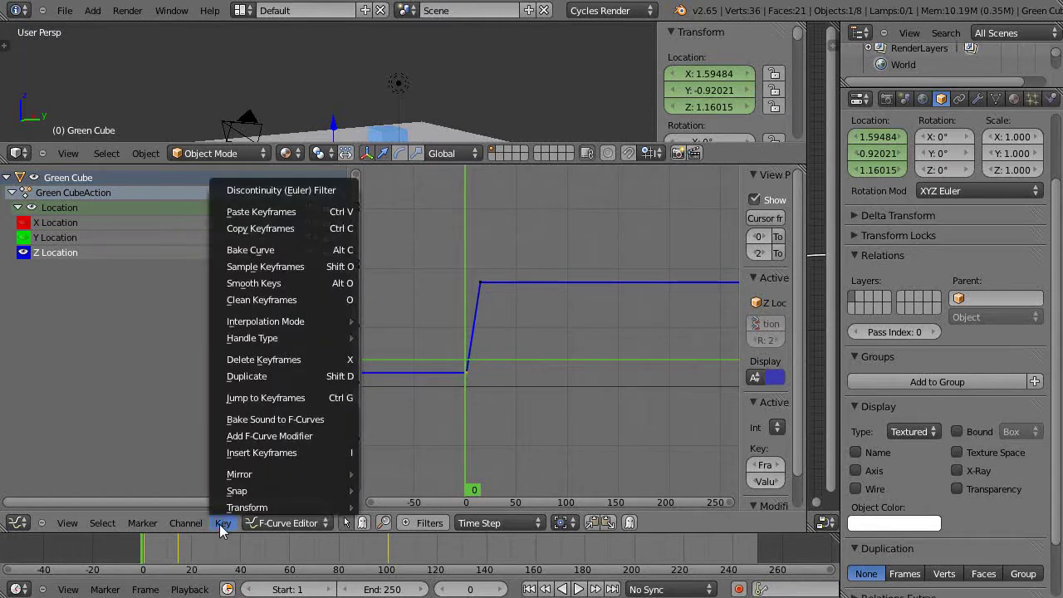
left_click(187, 525)
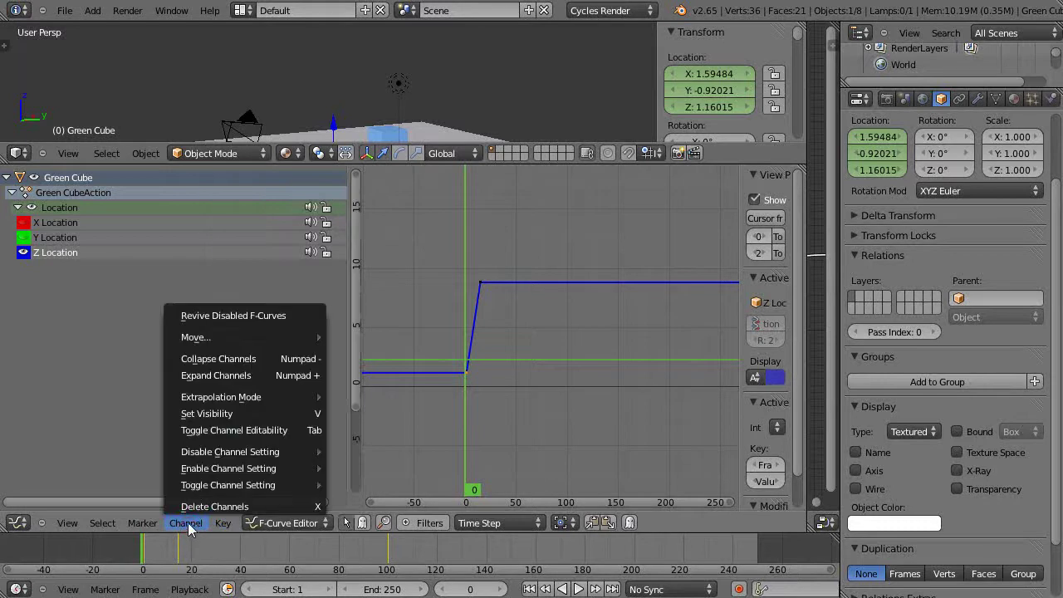
mouse_move(221, 397)
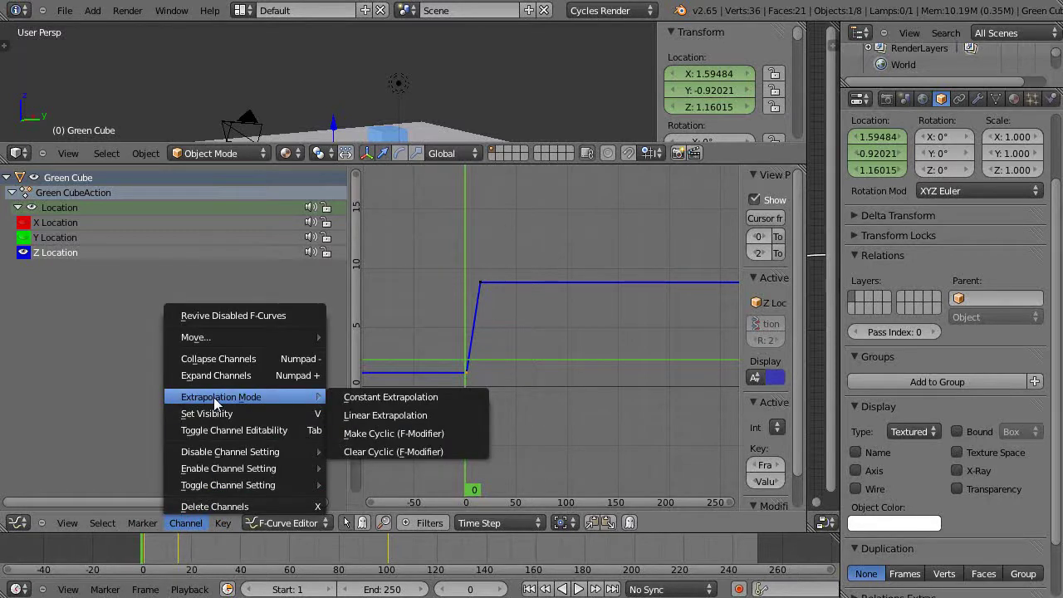
left_click(383, 437)
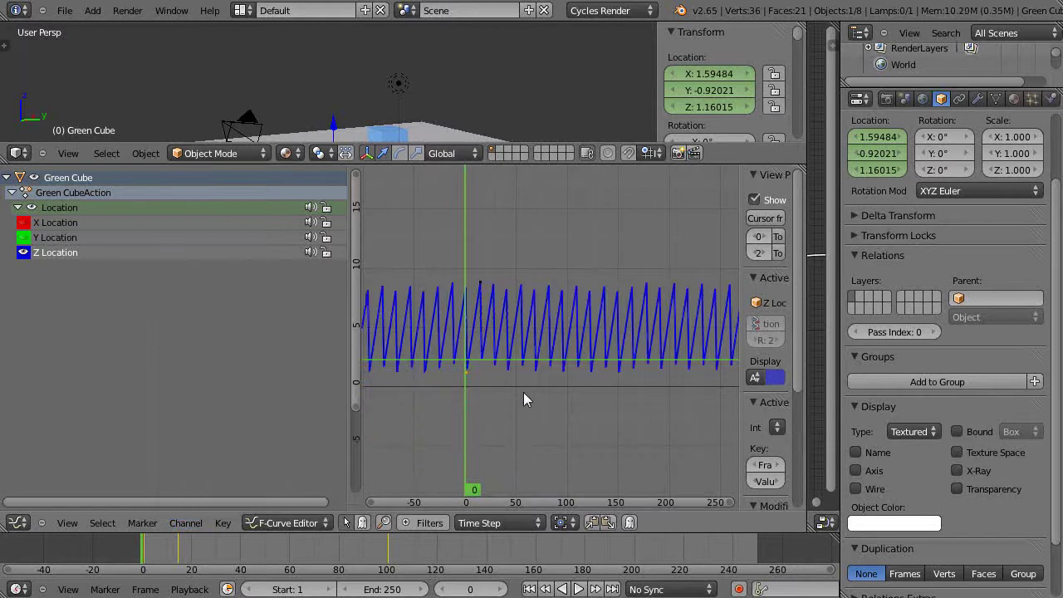
- Zoom the graph onto the repeating curve and drag the border down to enlarge the 3D viewport
scroll(523, 391, "up", 1)
scroll(527, 396, "up", 1)
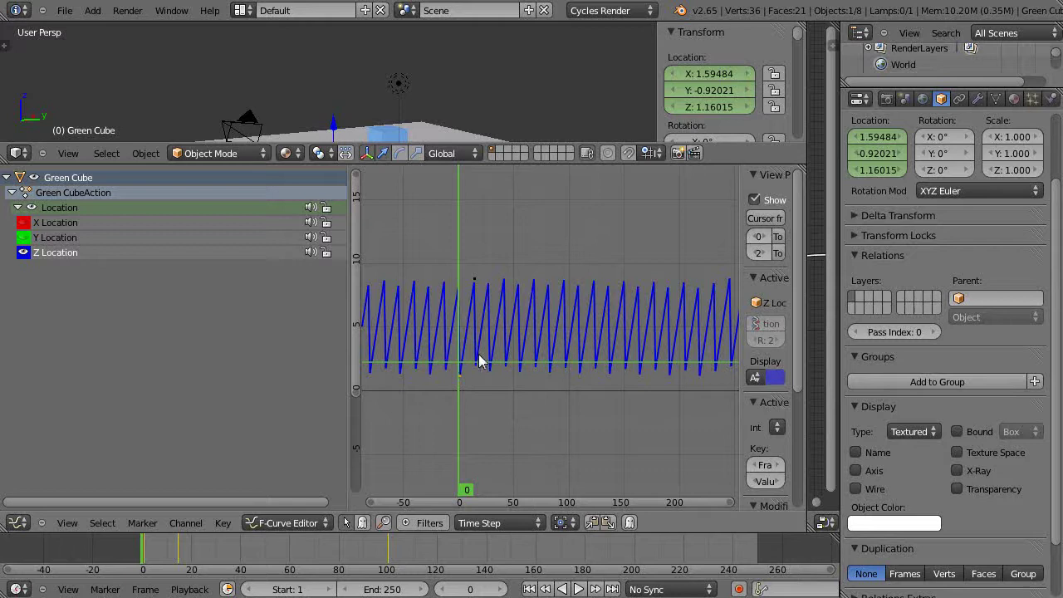
scroll(499, 396, "down", 2)
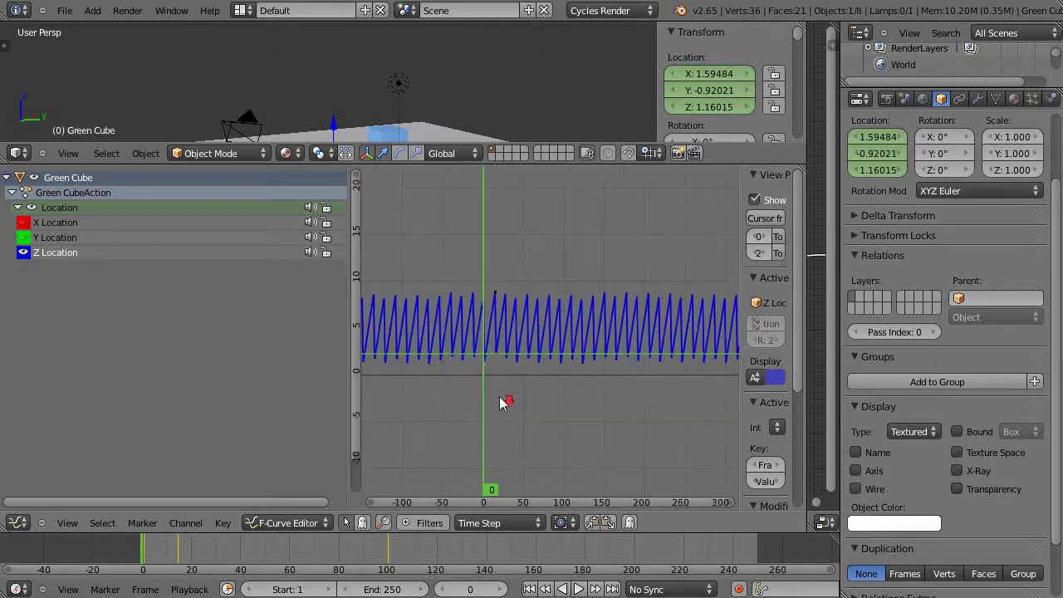
middle_click_drag(500, 396, 505, 391, "ctrl")
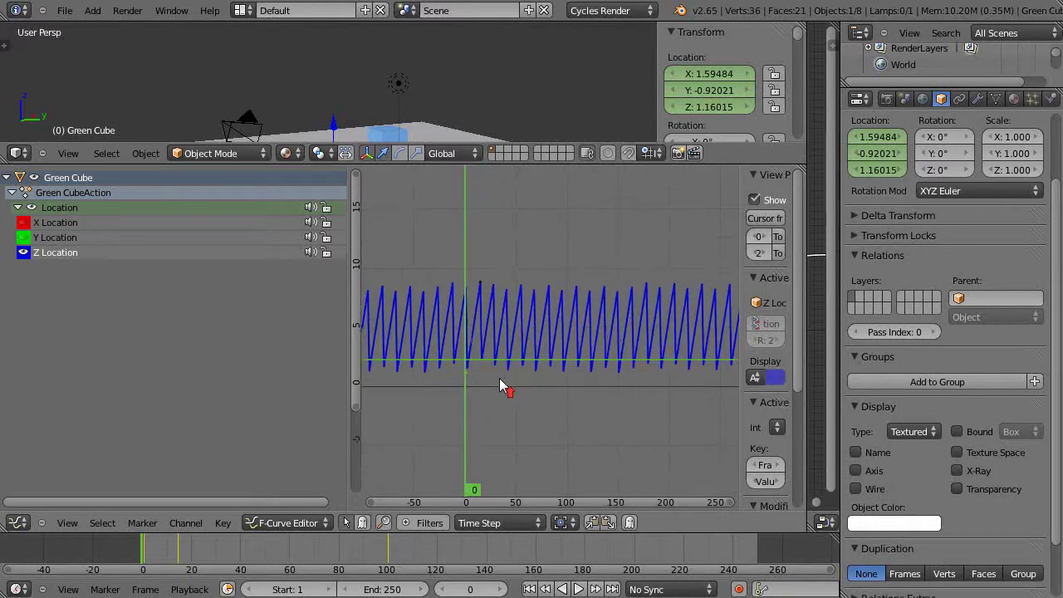
left_click_drag(413, 164, 437, 383)
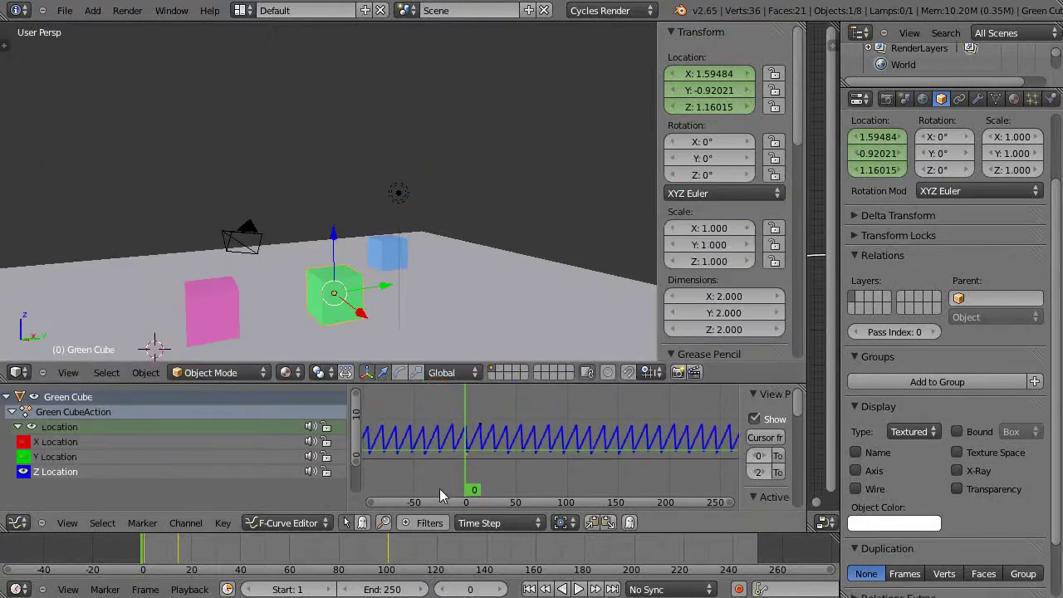
- Play the animation to watch the cube pop up repeatedly, then stop and make the graph area taller
key("alt+a")
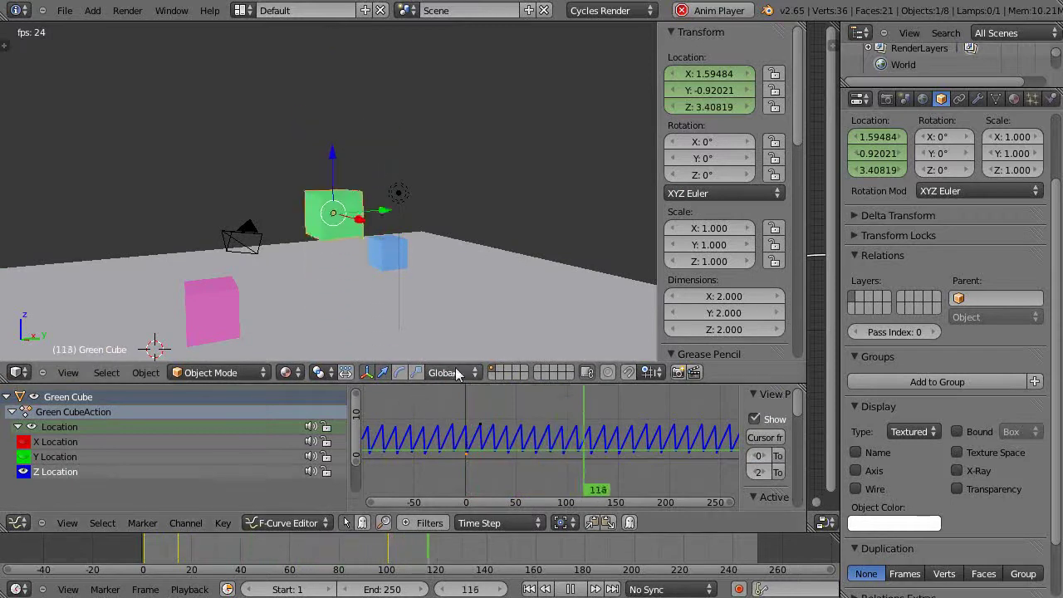
key("Escape")
left_click(186, 522)
mouse_move(221, 397)
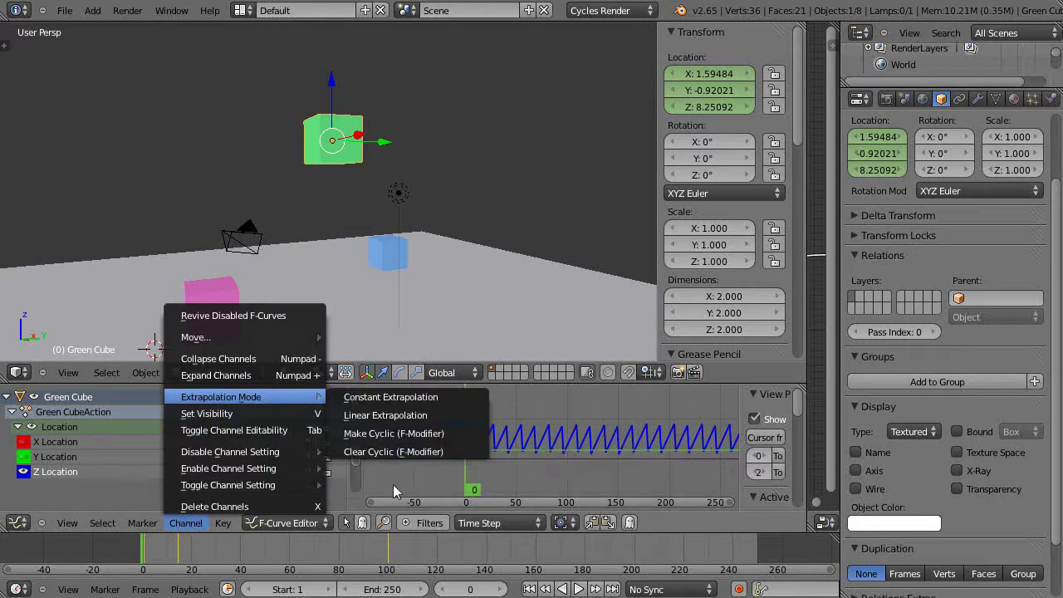
left_click_drag(448, 383, 465, 337)
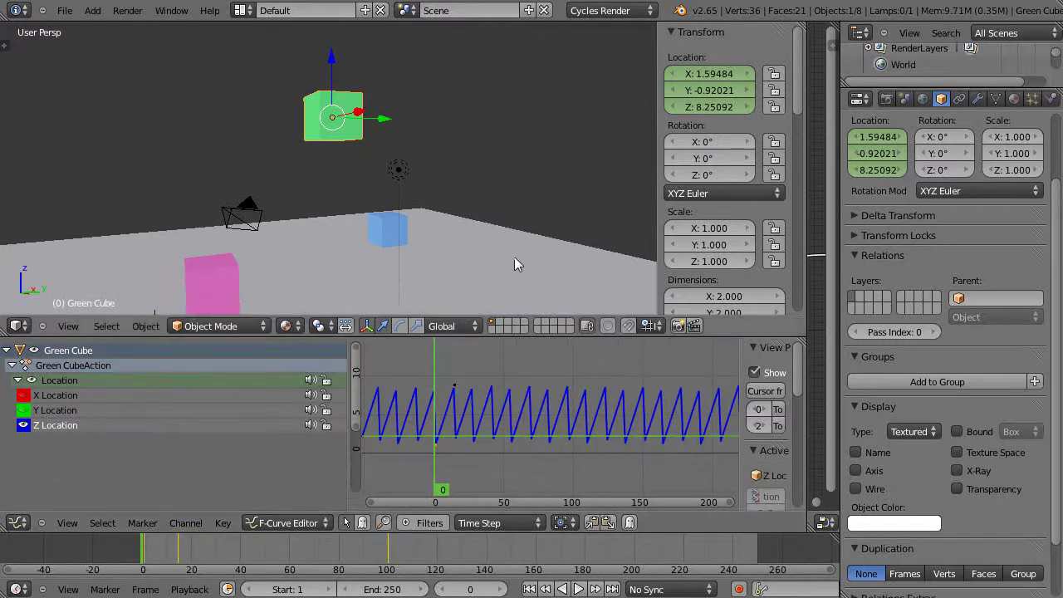